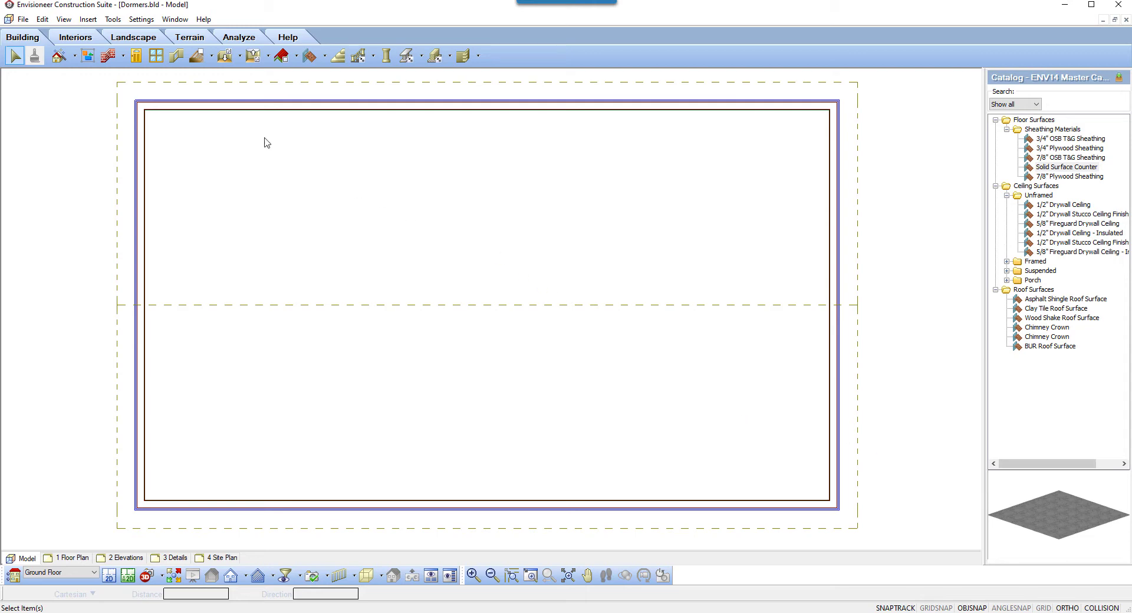
- Draw a vertical layout line about 11'-9" long upward from the midpoint of the roof's front edge
click(238, 85)
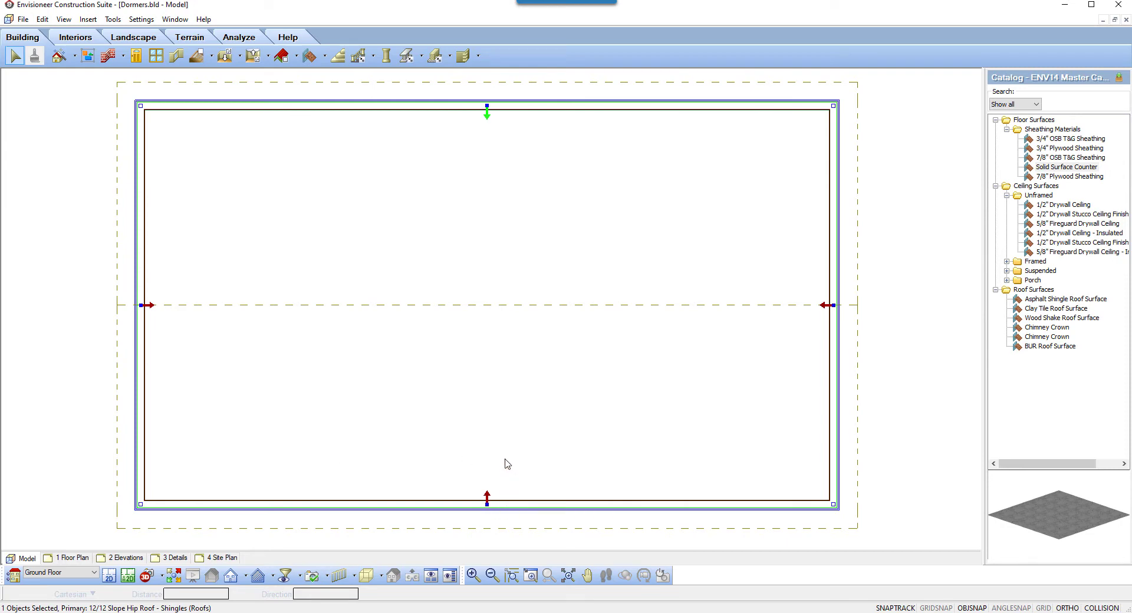
click(113, 20)
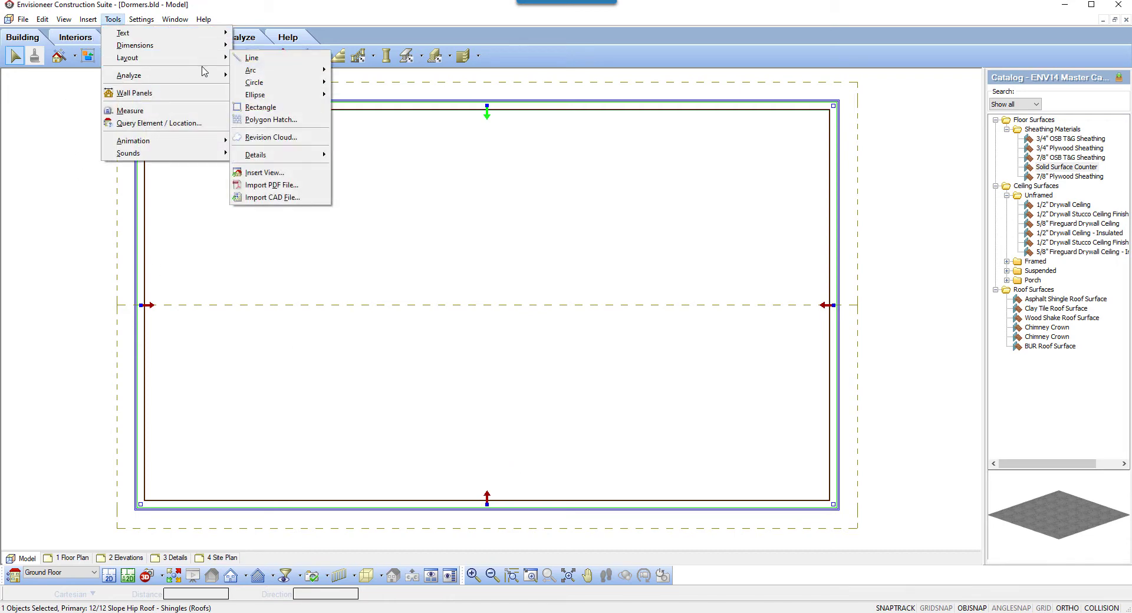
click(259, 57)
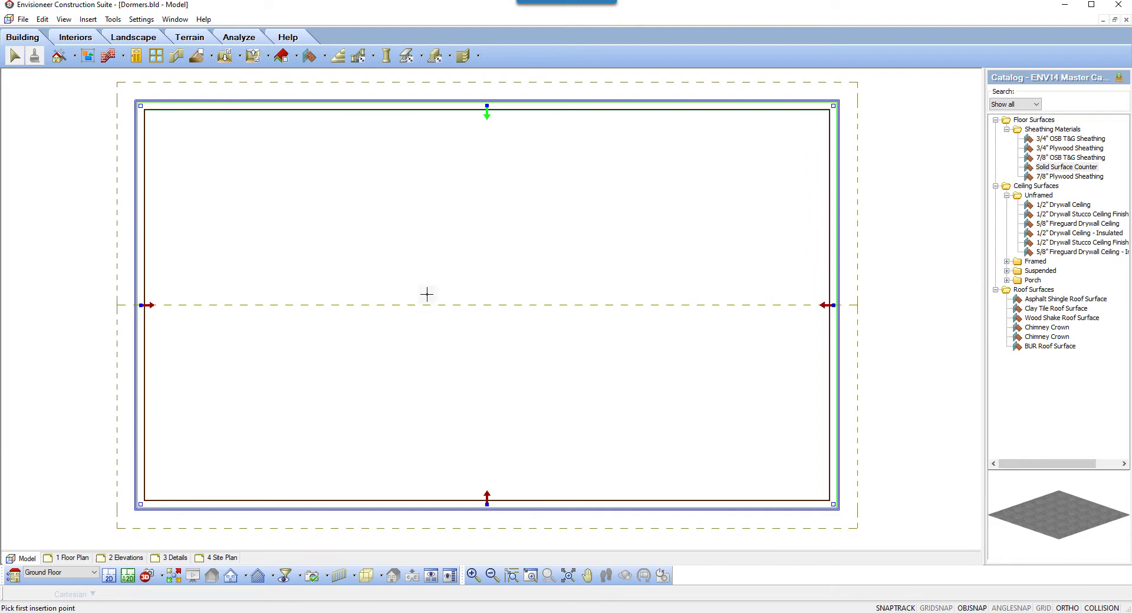
click(487, 504)
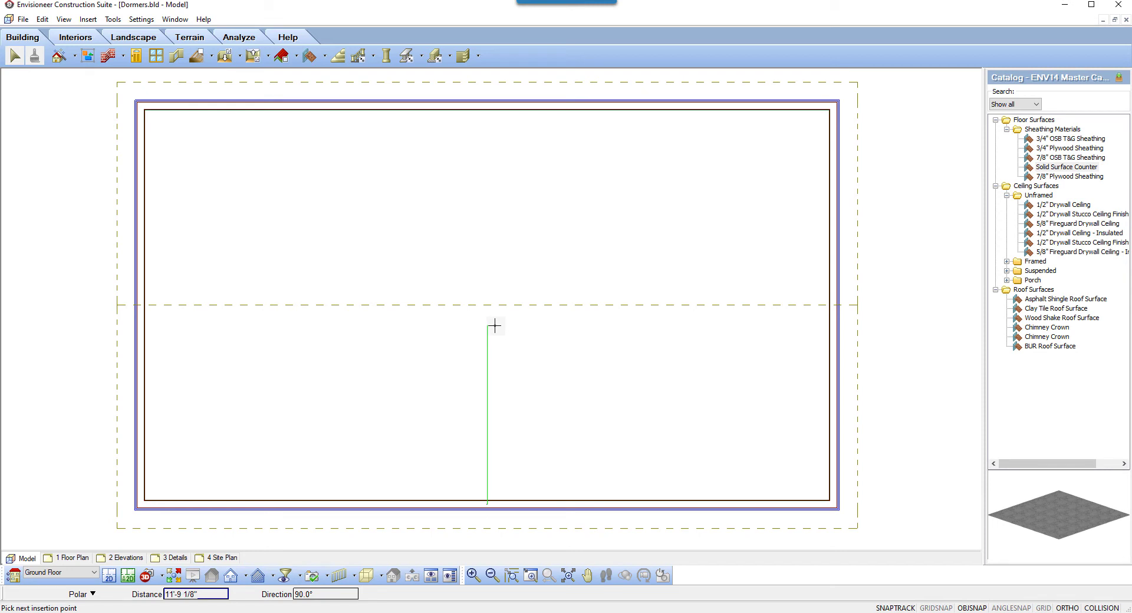
click(494, 326)
right_click(494, 326)
click(533, 334)
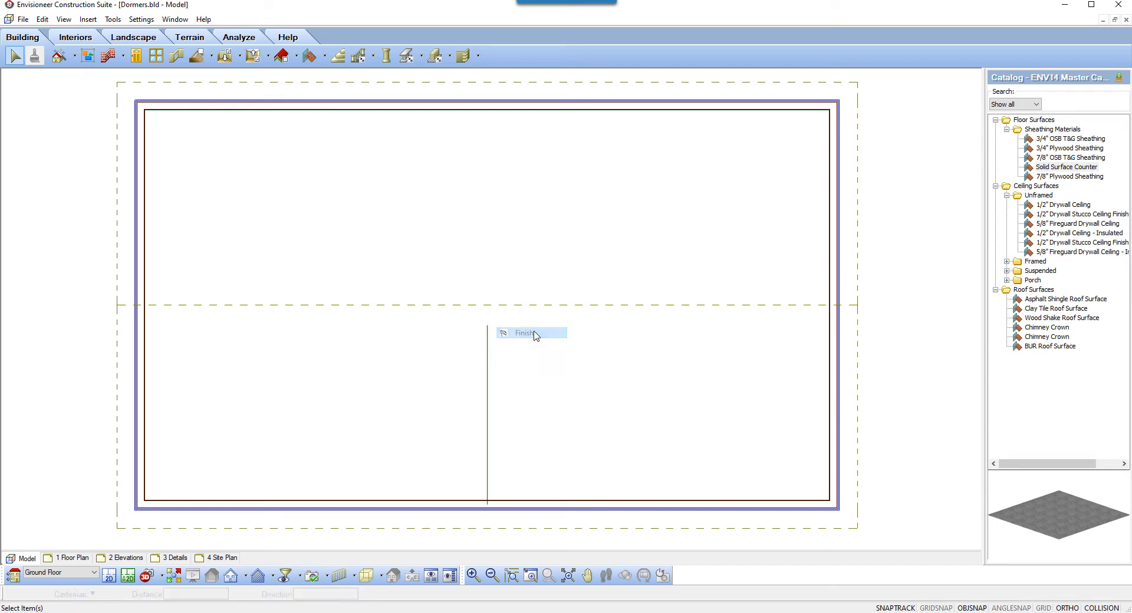
- Offset the vertical layout line by 10' to its right, making one copy
click(487, 341)
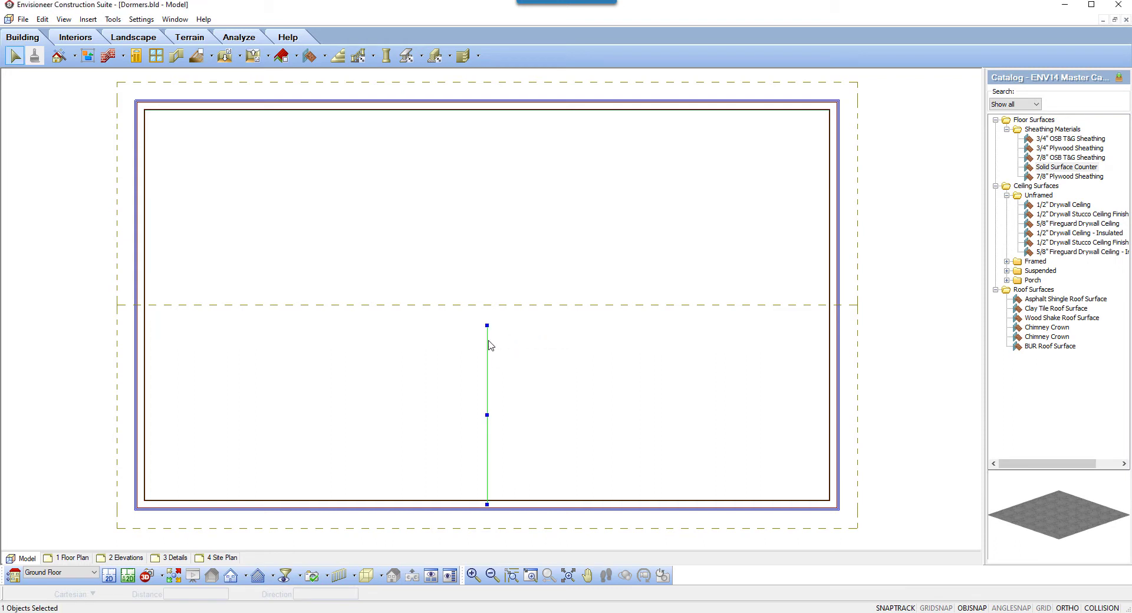
right_click(488, 343)
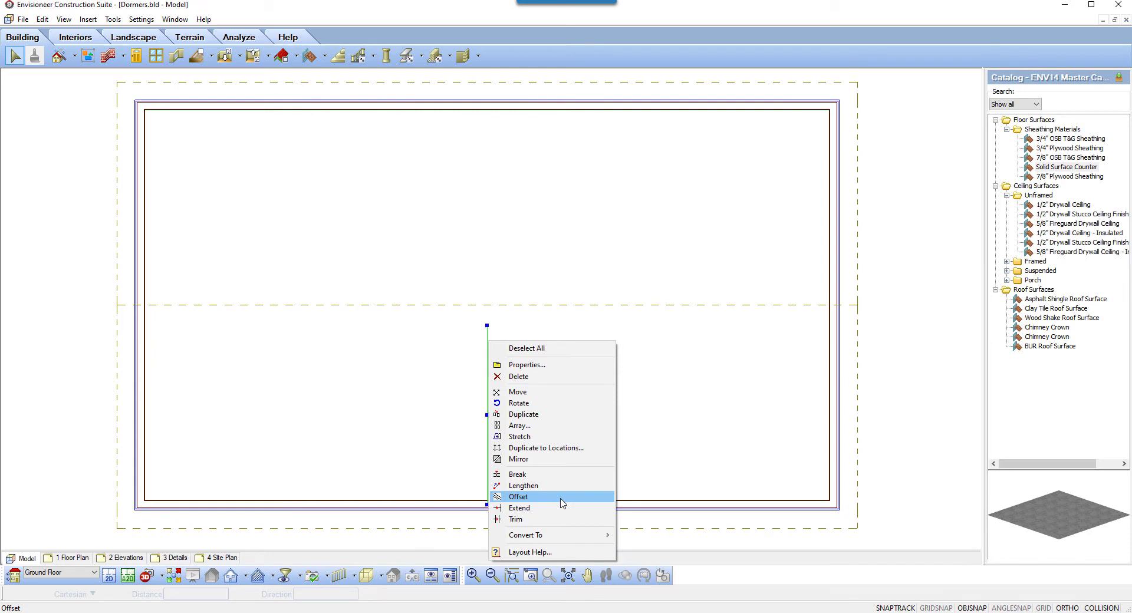
click(519, 496)
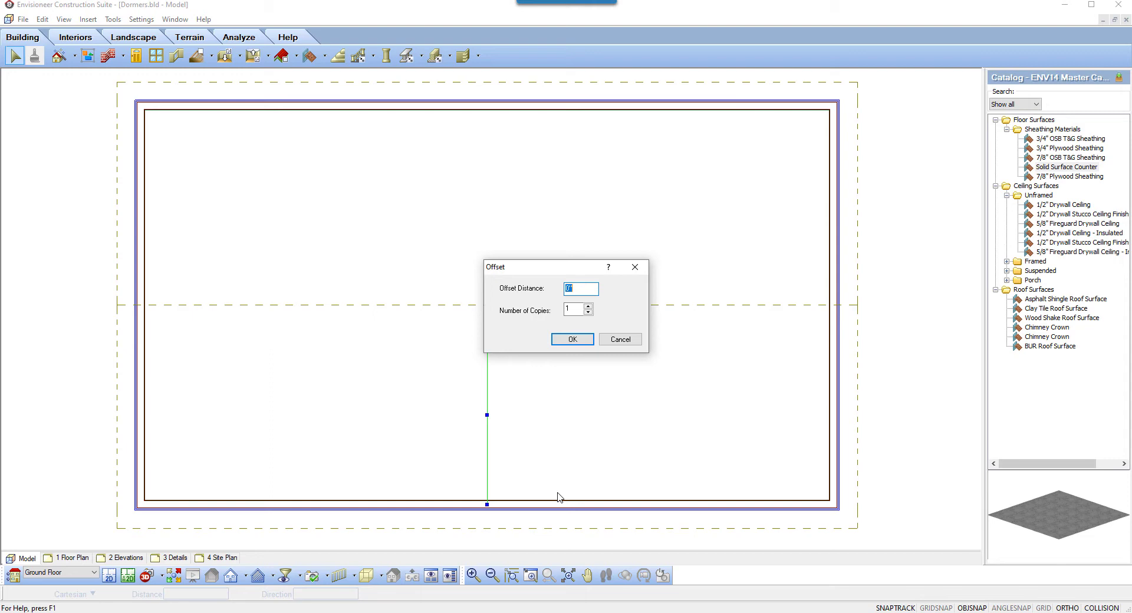
text(10)
click(568, 340)
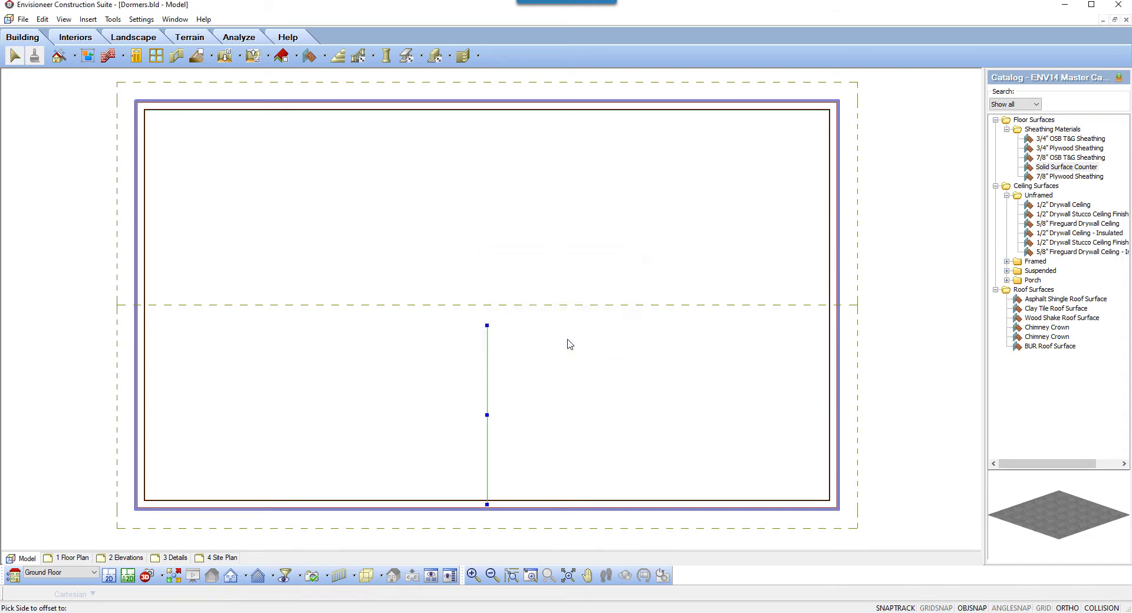
click(654, 387)
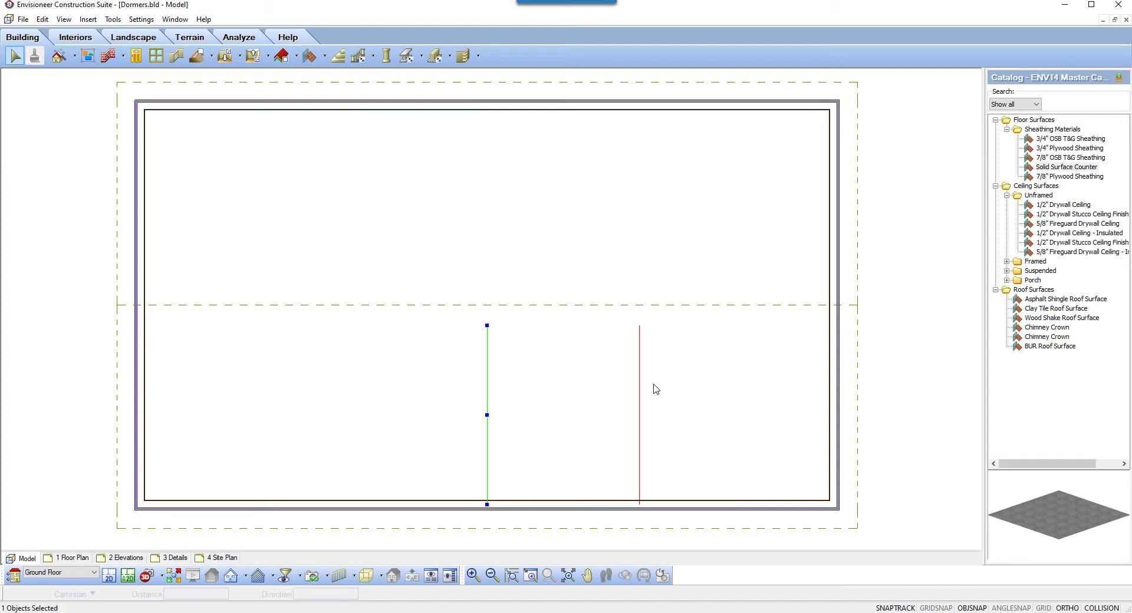
- Offset the central layout line by 10' to its left, making one copy
right_click(542, 346)
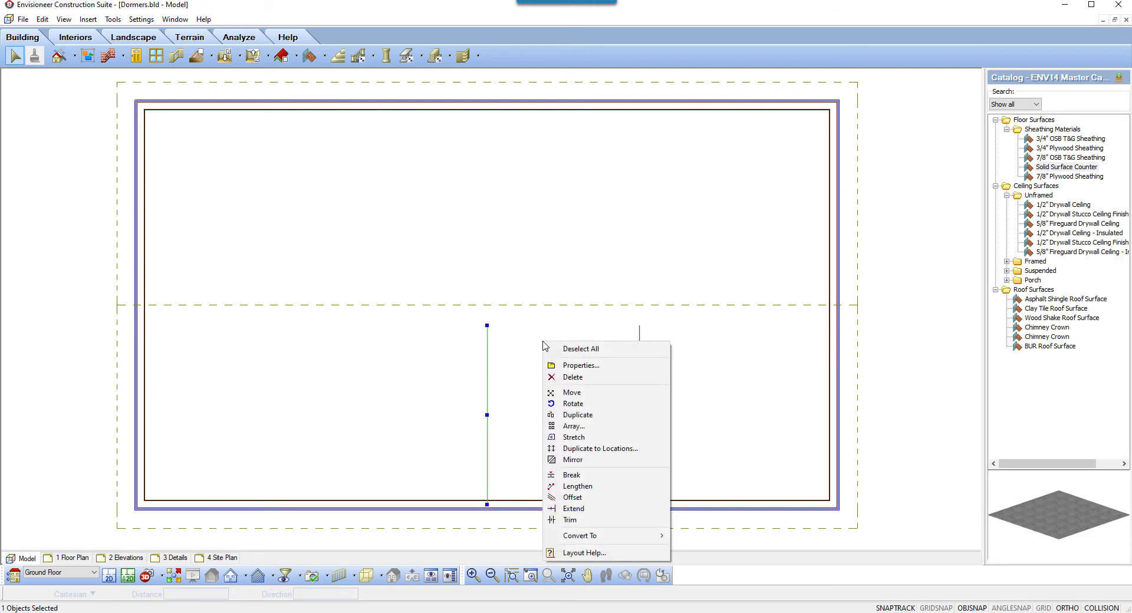
click(605, 501)
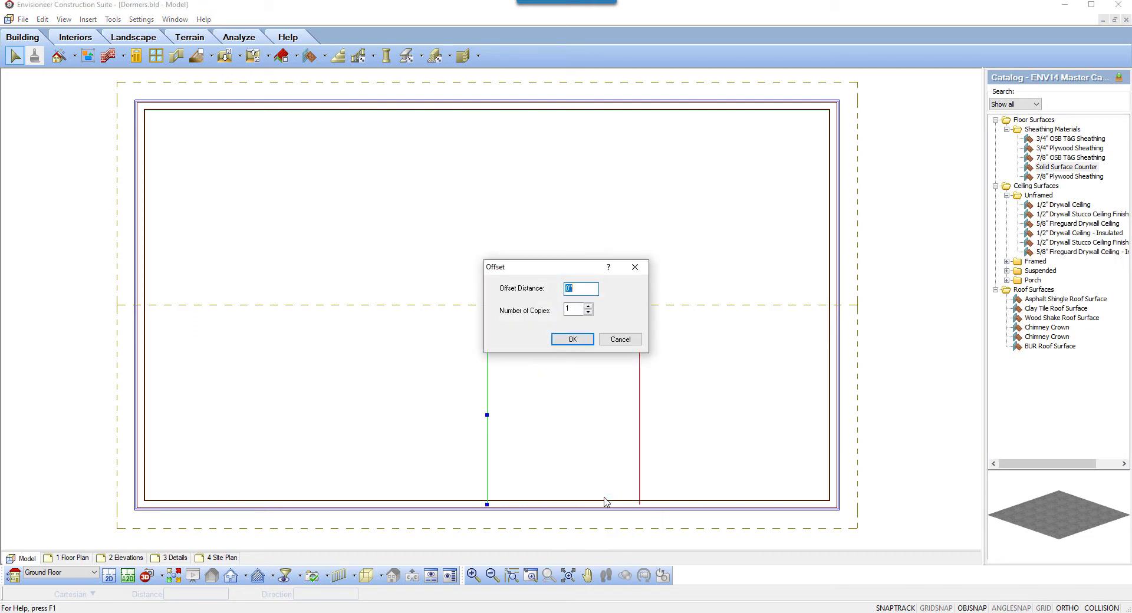
text(10)
click(591, 340)
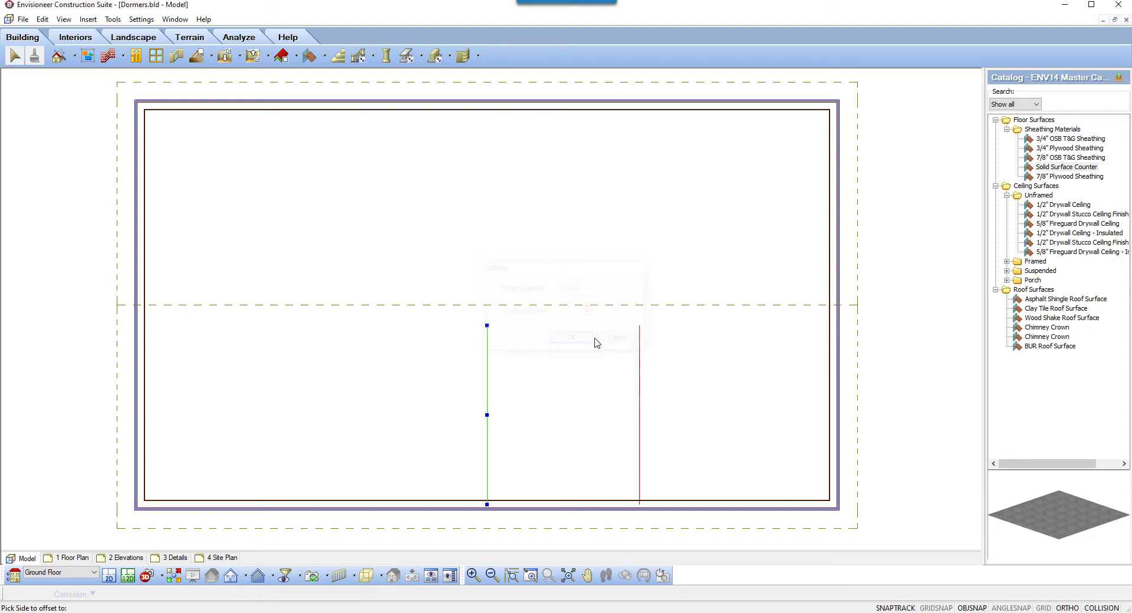
click(317, 403)
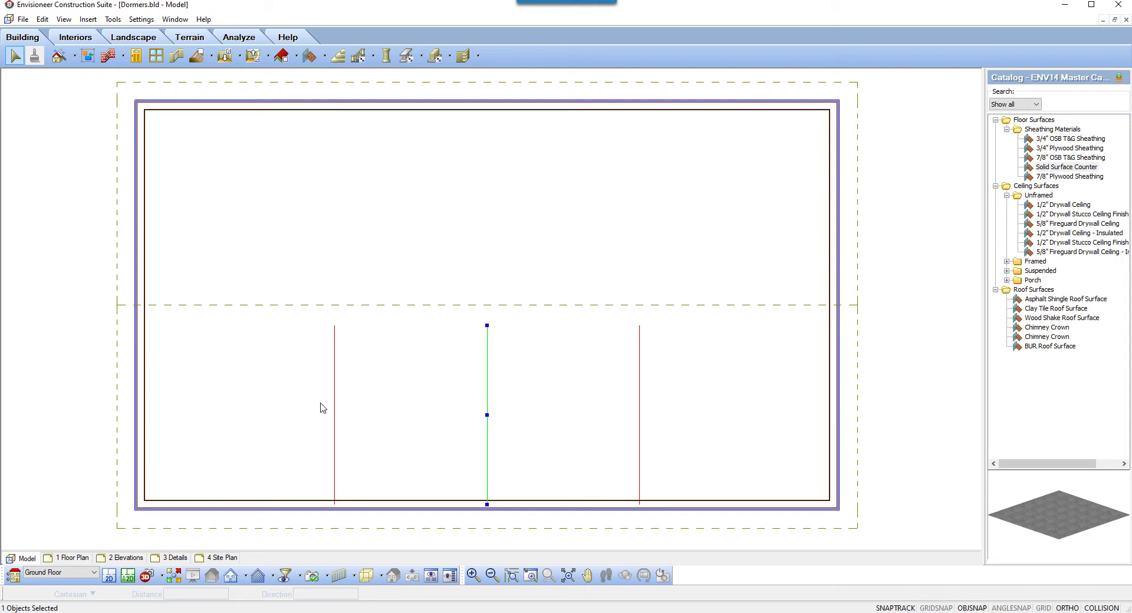
- Draw a layout line from the building's lower-left corner, 3' upward and horizontally about 42'-2" across the three vertical lines
click(113, 19)
mouse_move(127, 59)
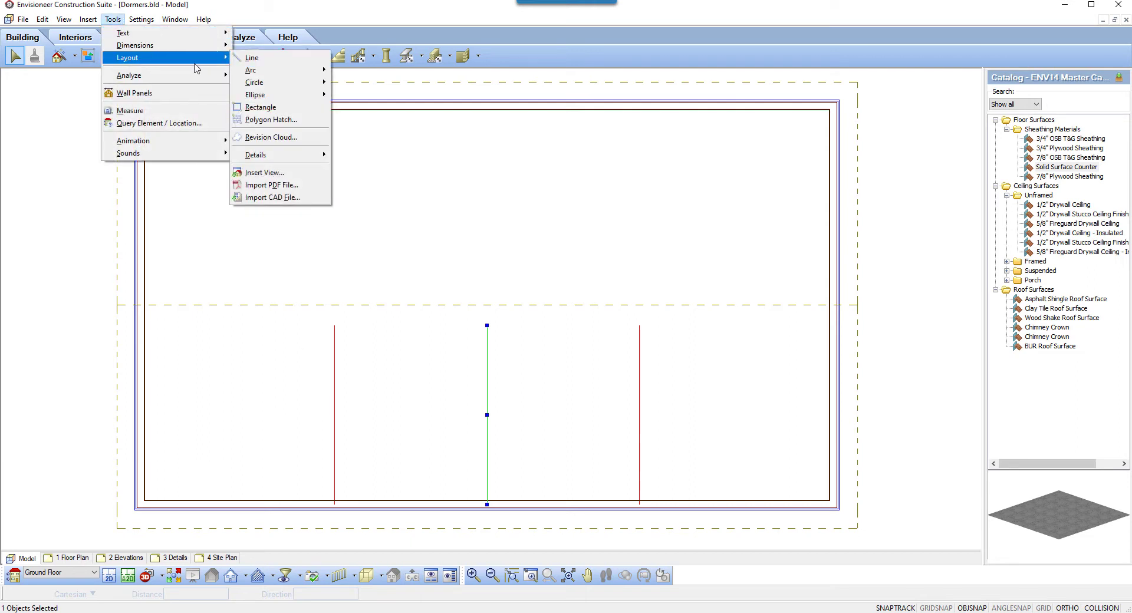
click(255, 57)
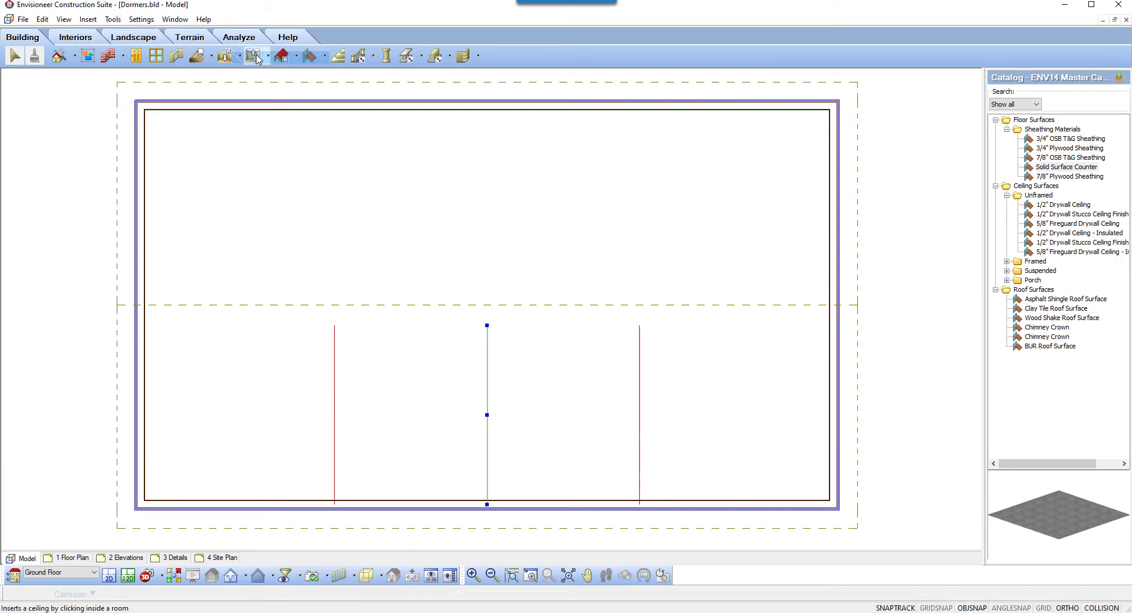
click(141, 505)
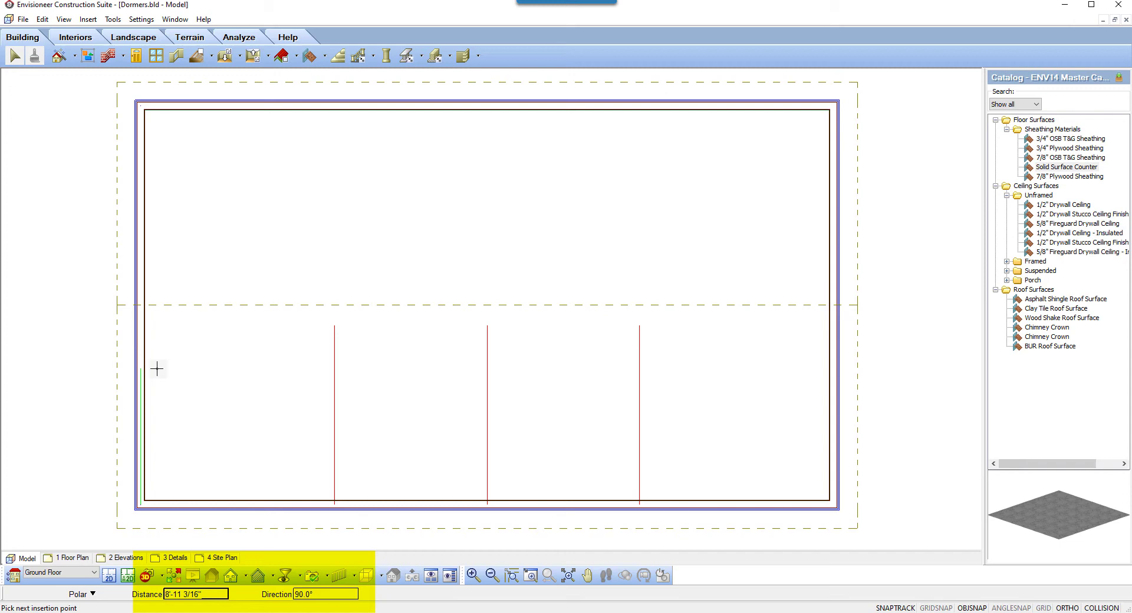
text(3)
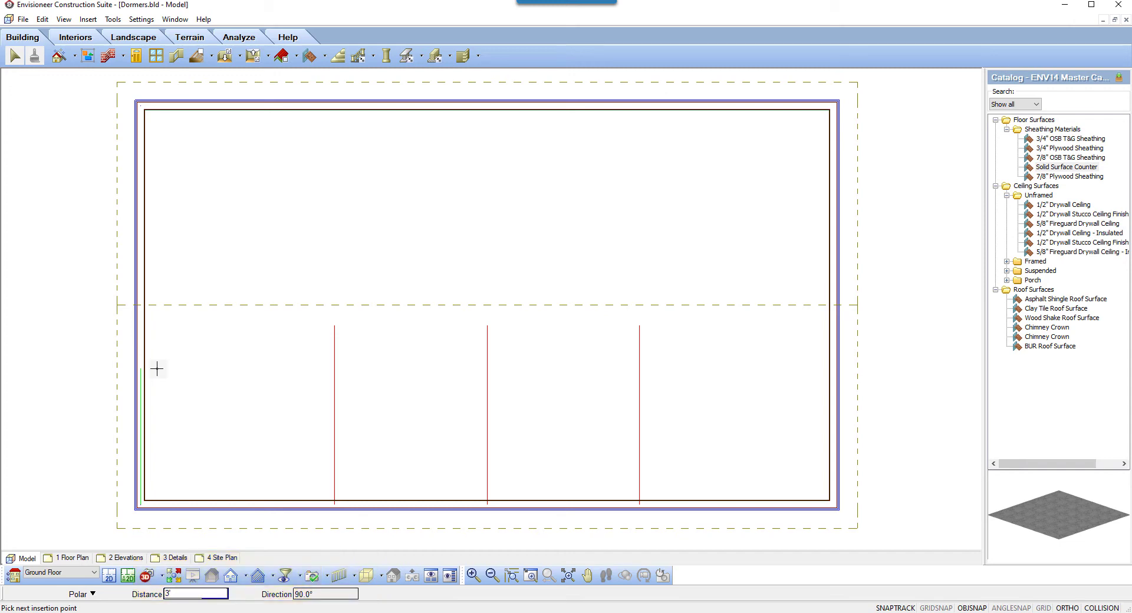
key(Return)
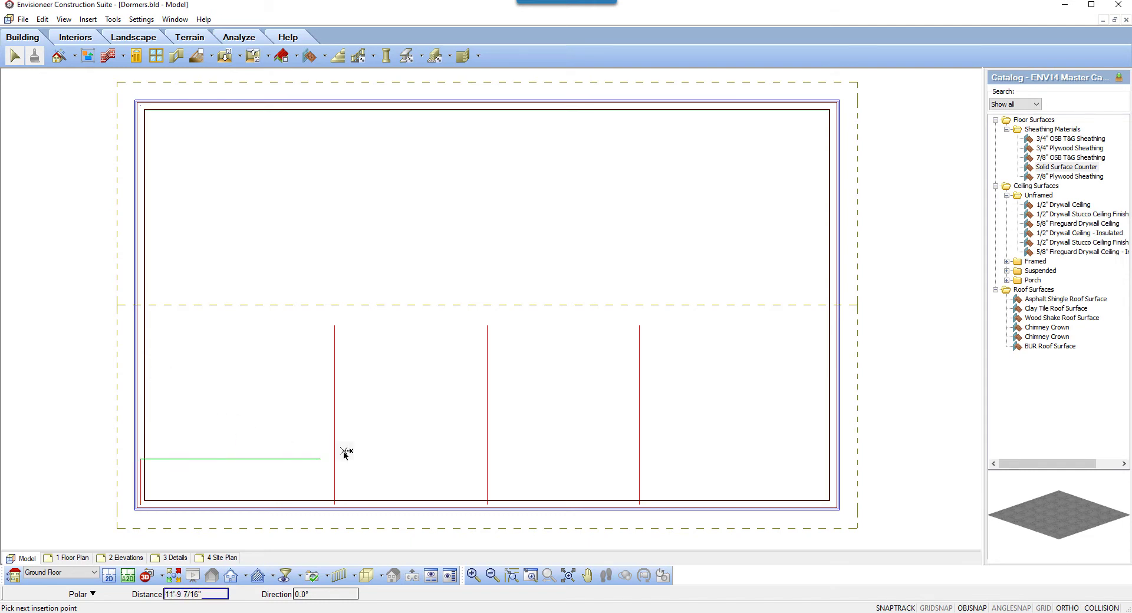
click(782, 453)
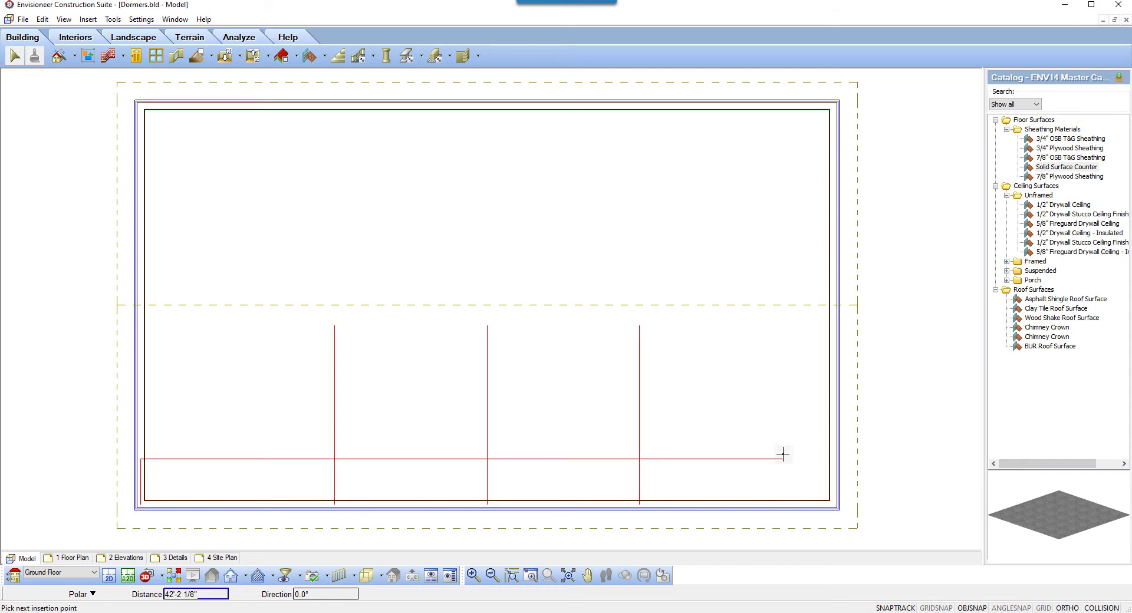
right_click(782, 454)
click(803, 460)
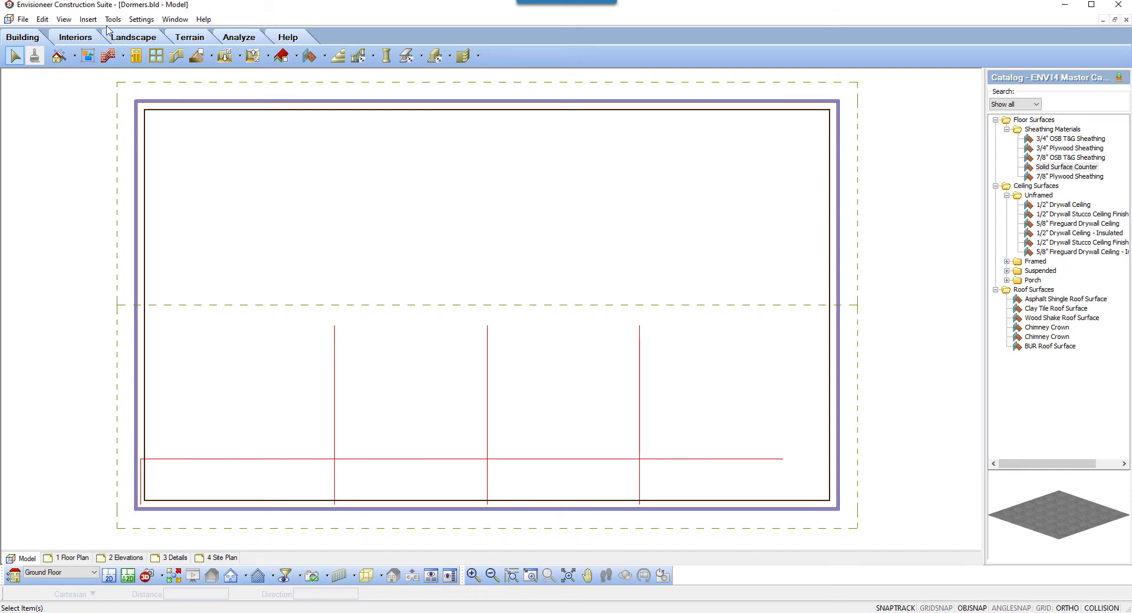
- Begin a dormer roof using the 6/12 Slope Hip Roof - Shingles style with Gable Front turned off
click(89, 19)
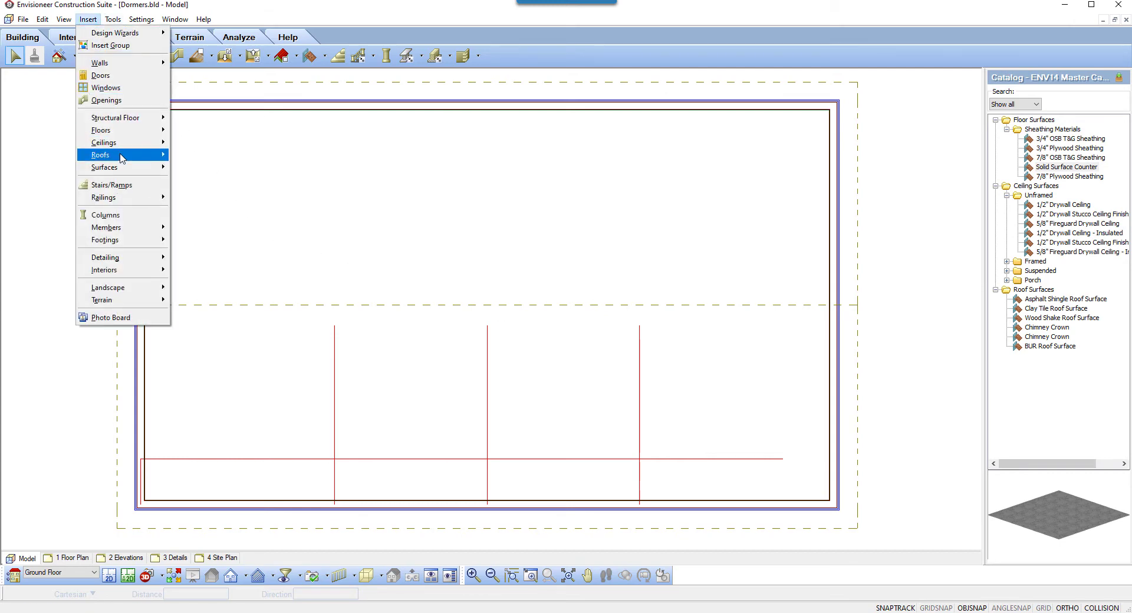
mouse_move(133, 158)
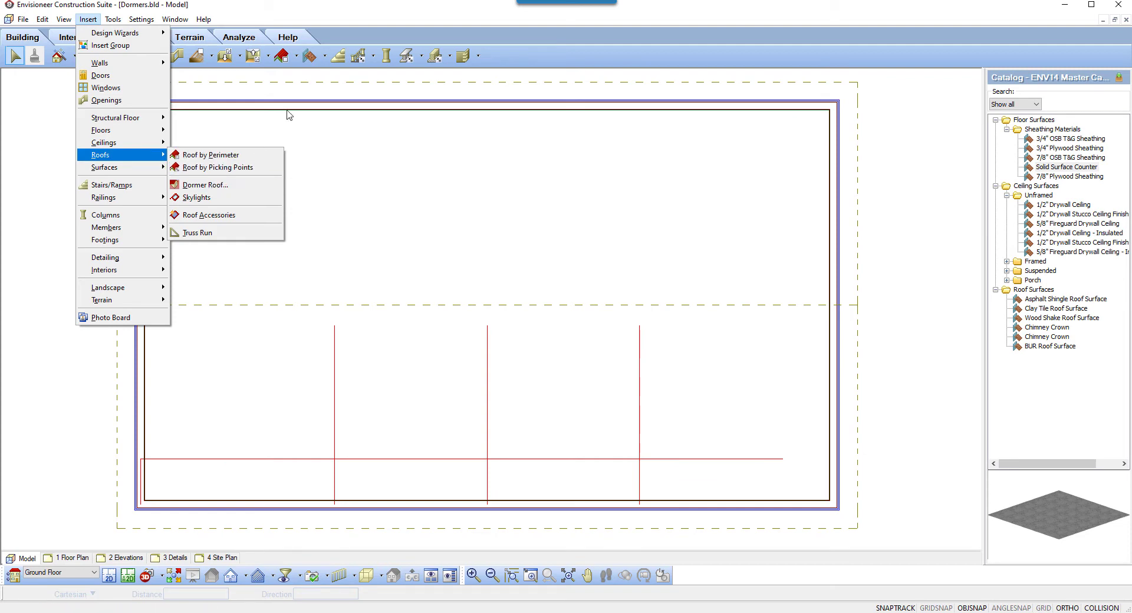
click(297, 58)
click(310, 104)
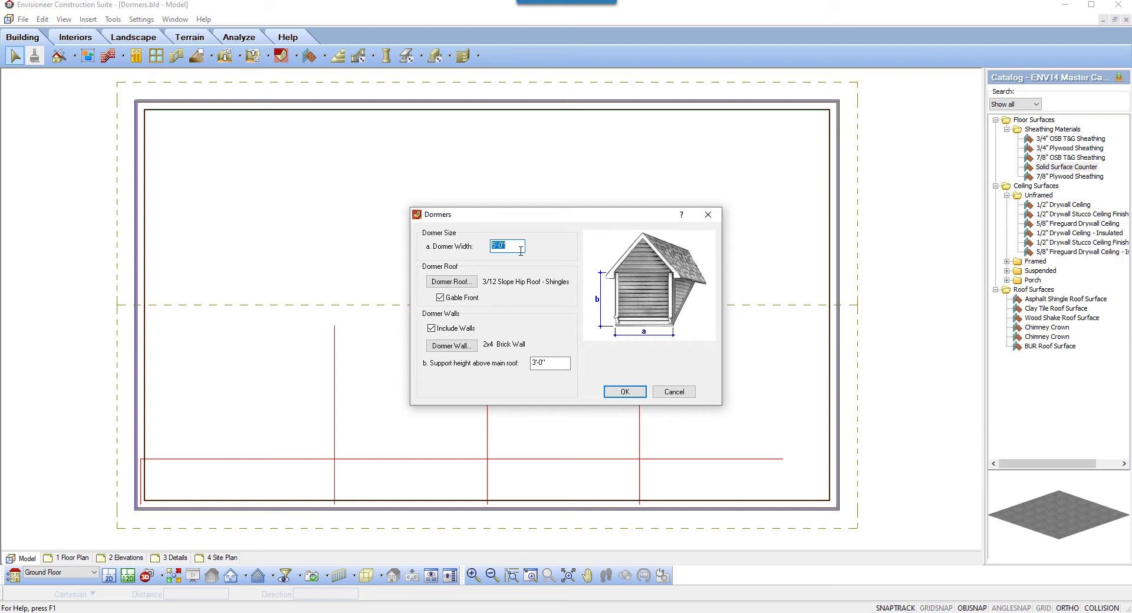
click(460, 282)
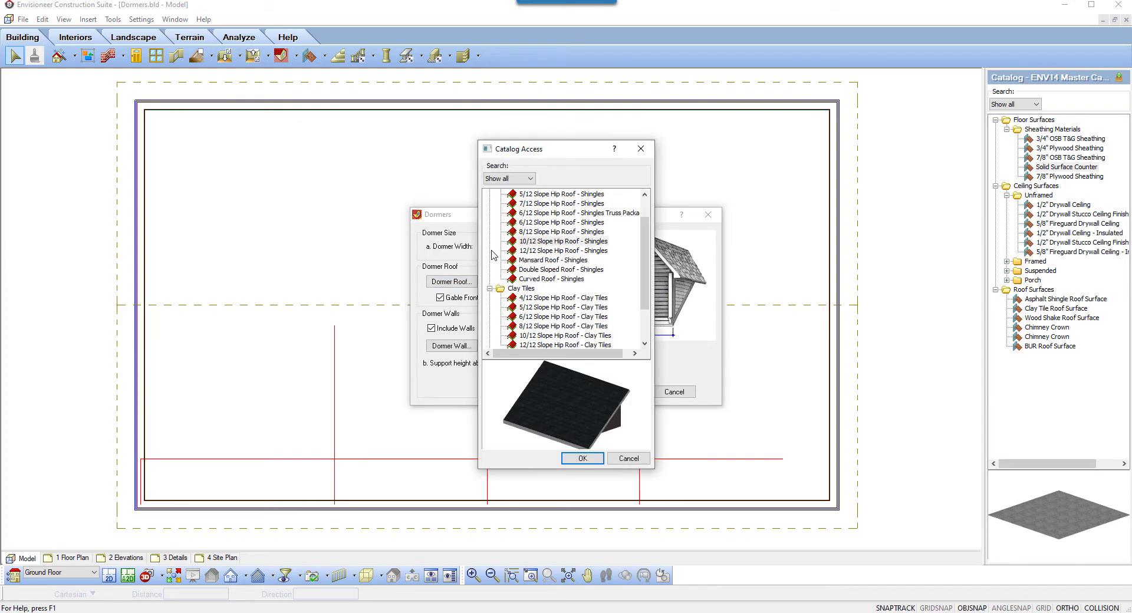
click(534, 222)
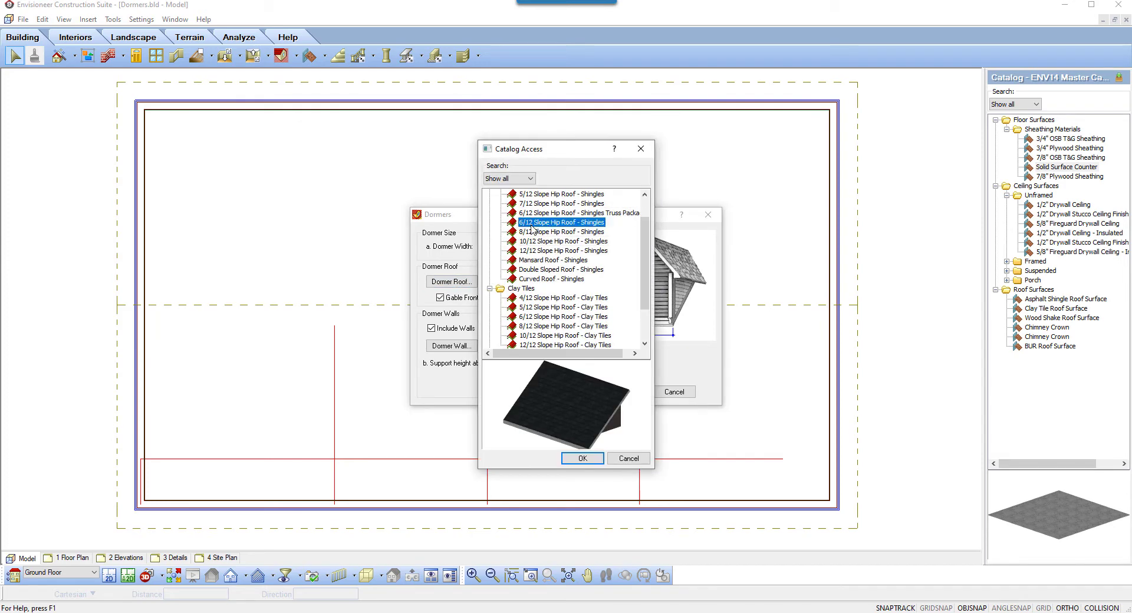
click(580, 459)
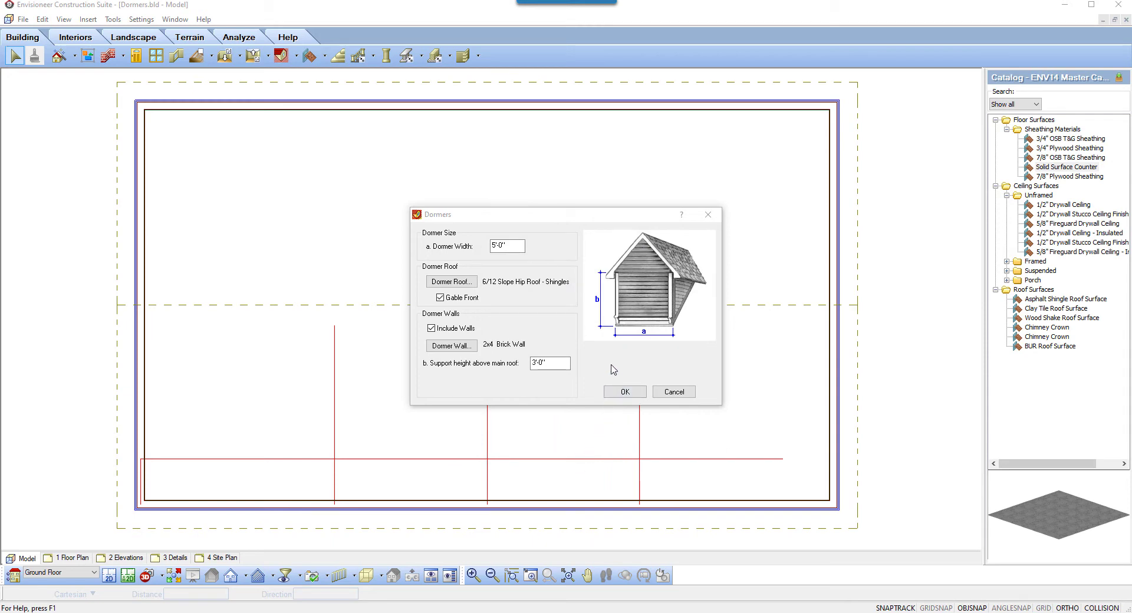
click(440, 299)
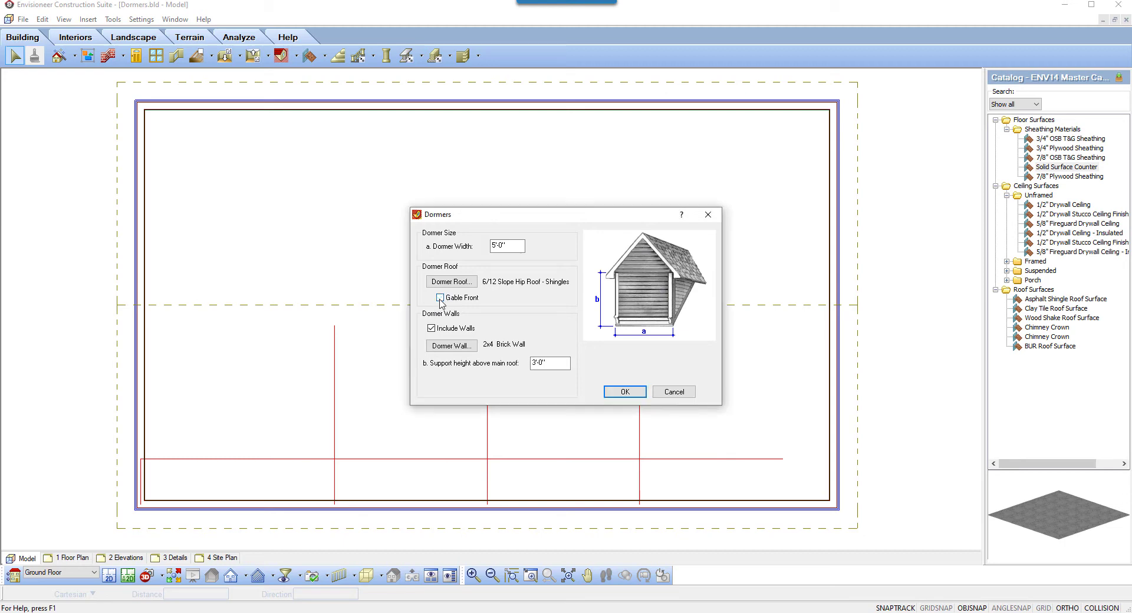
- Choose 2 x 4 Stucco as the dormer's wall type
click(452, 346)
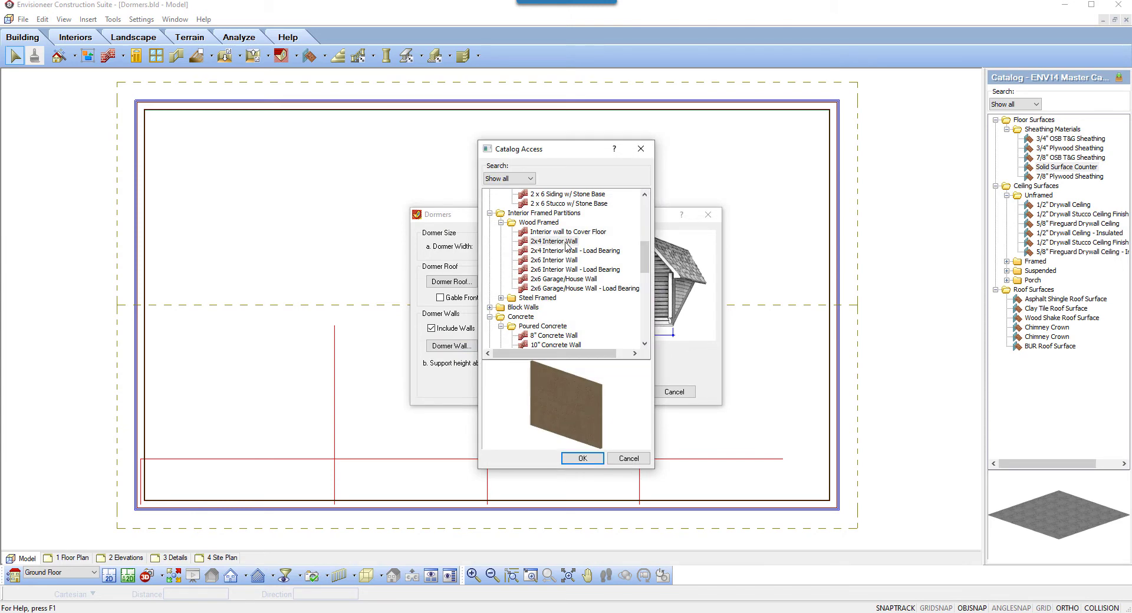
drag(645, 262, 644, 239)
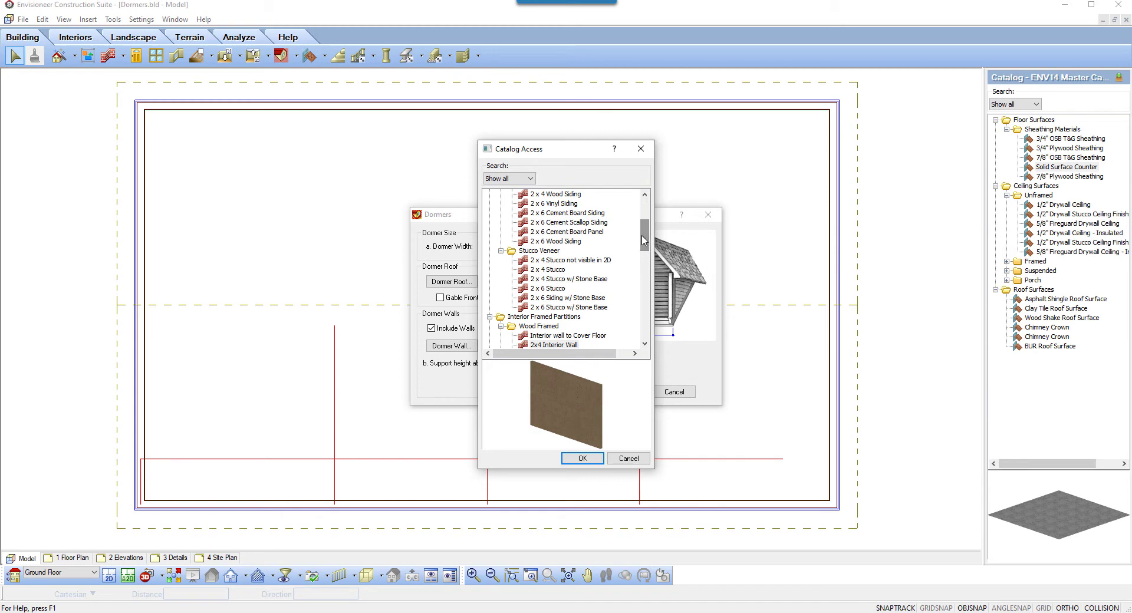
click(560, 270)
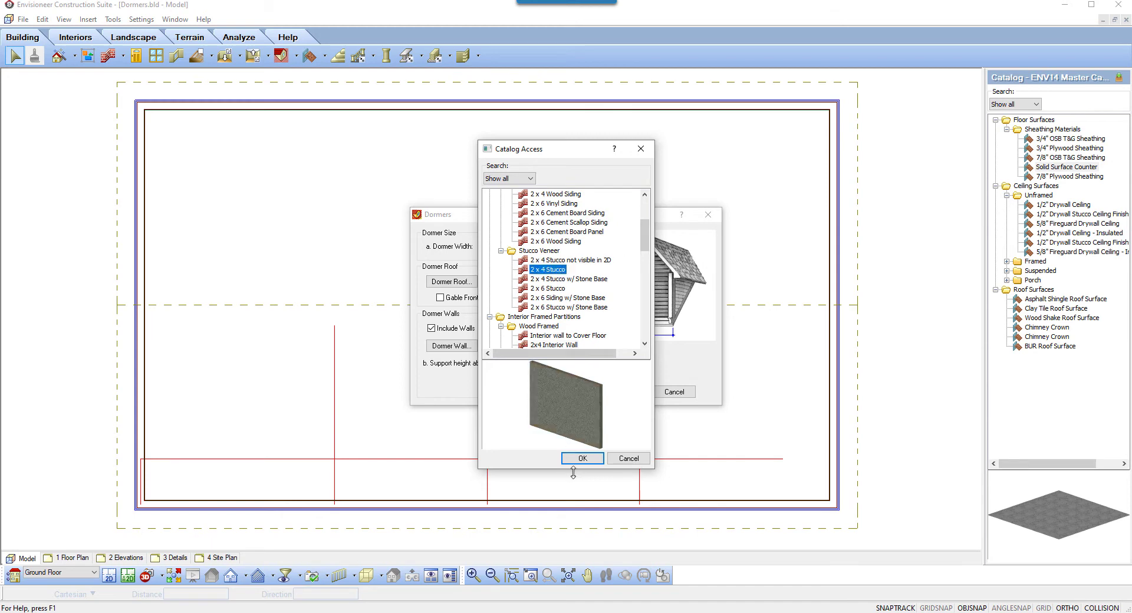
click(593, 460)
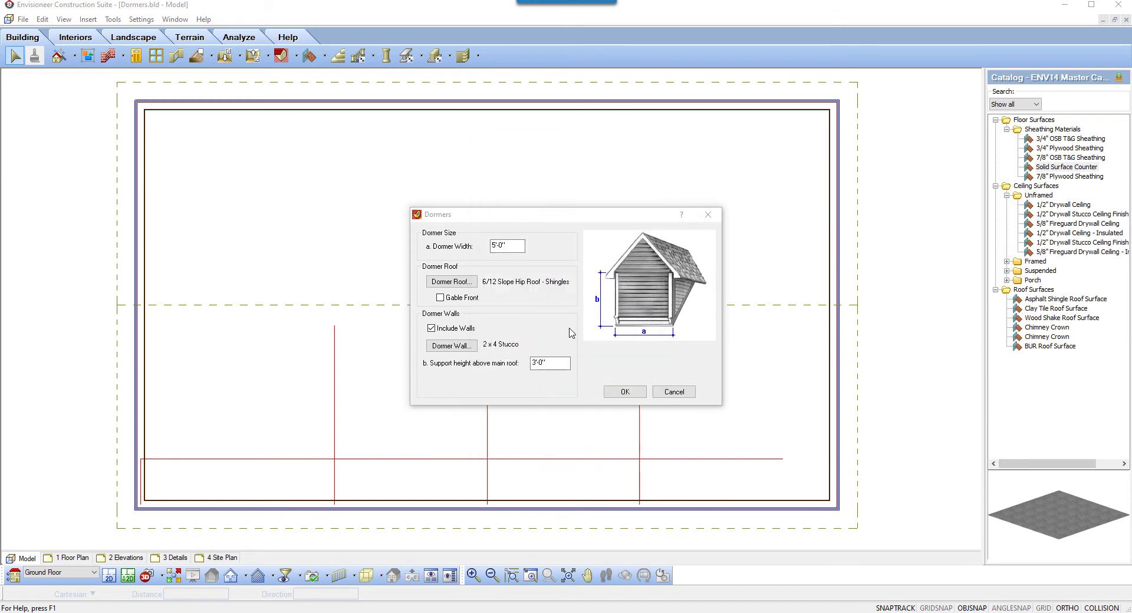
- Set the dormer's support height above the main roof to 6'
click(545, 362)
click(550, 363)
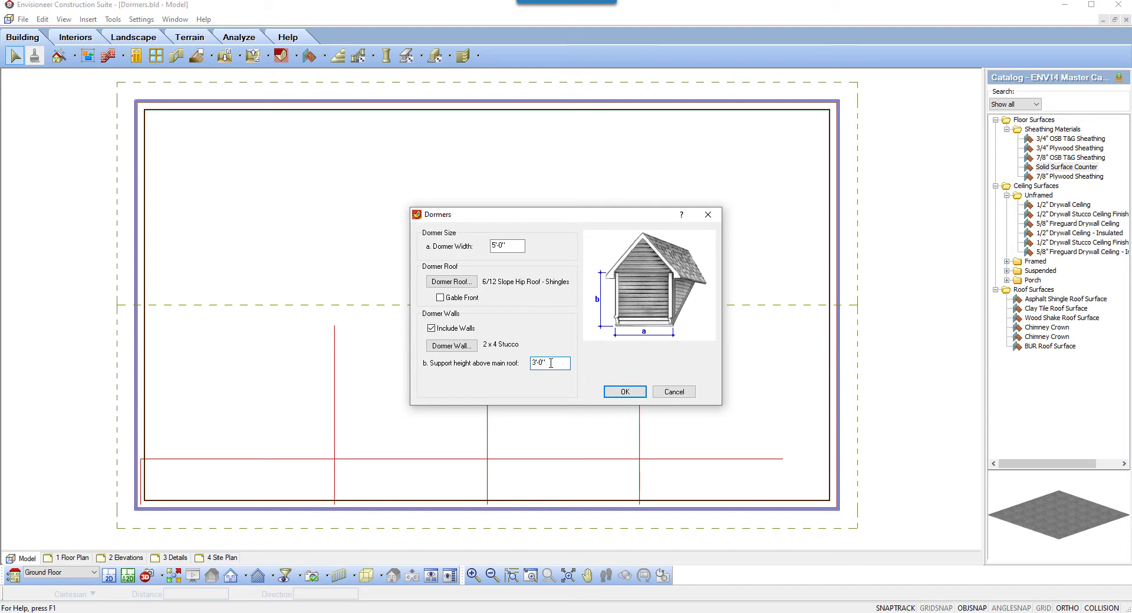
drag(551, 363, 530, 364)
text(6)
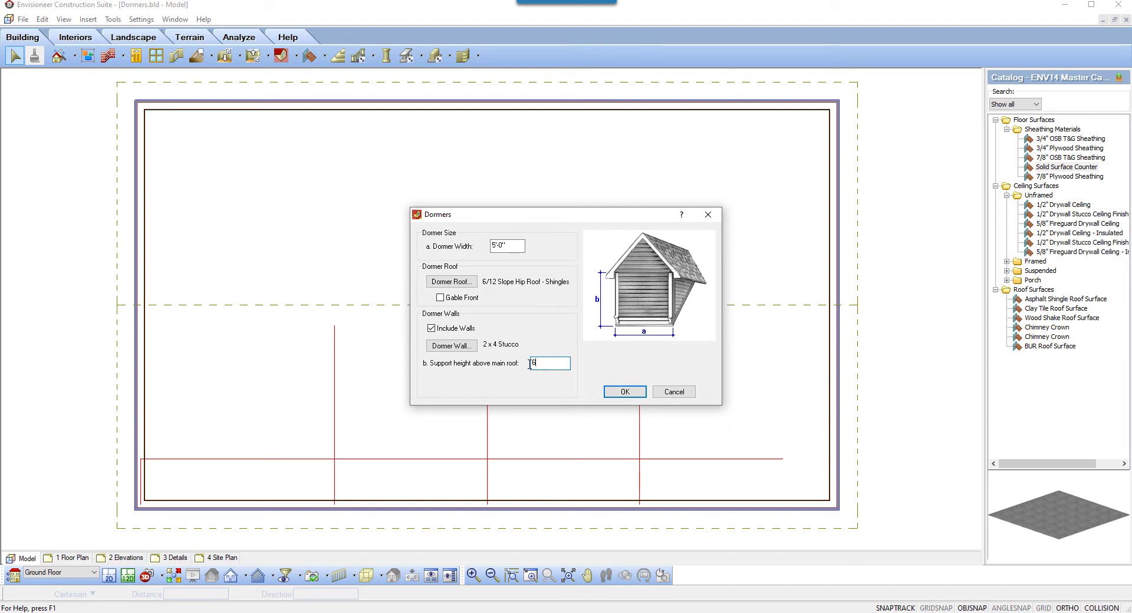
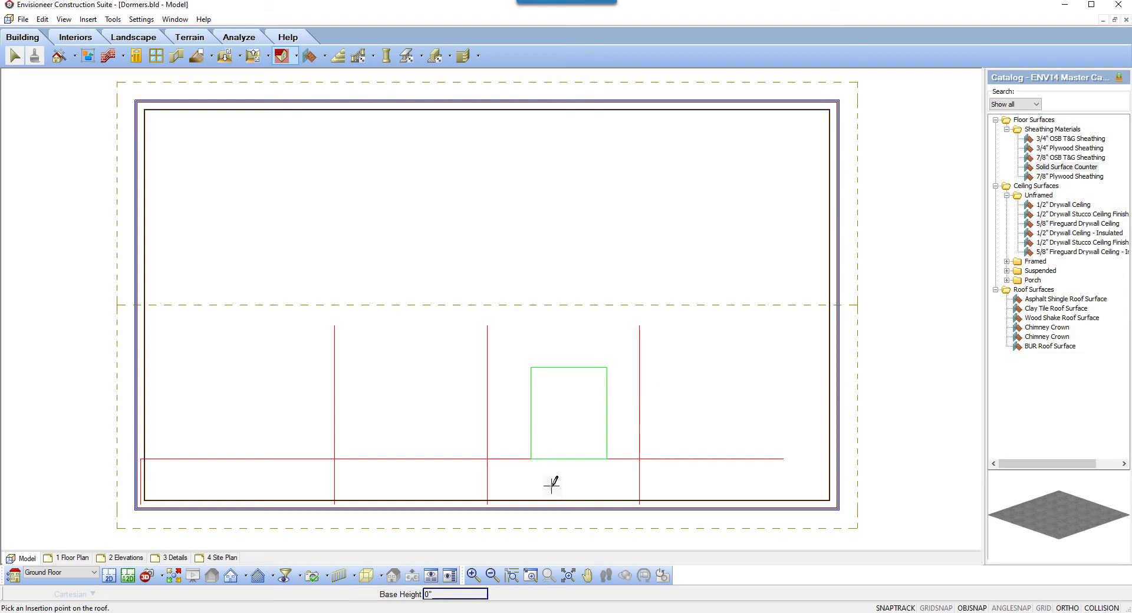
- Insert the hip dormer where the leftmost vertical reference line crosses the horizontal layout line
key(Escape)
drag(353, 436, 317, 479)
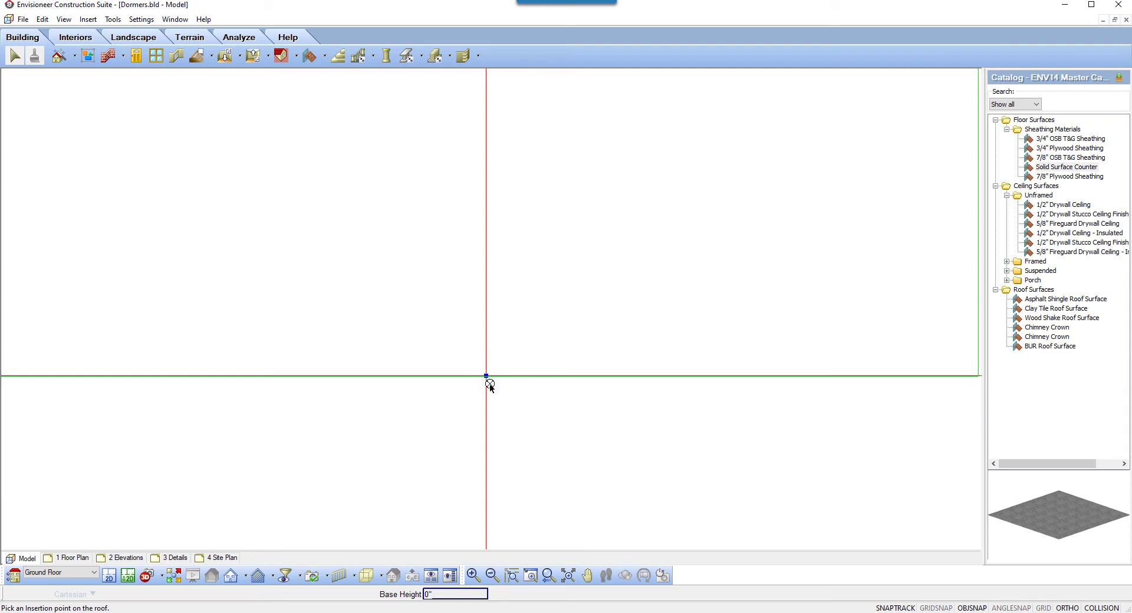
click(512, 575)
click(549, 575)
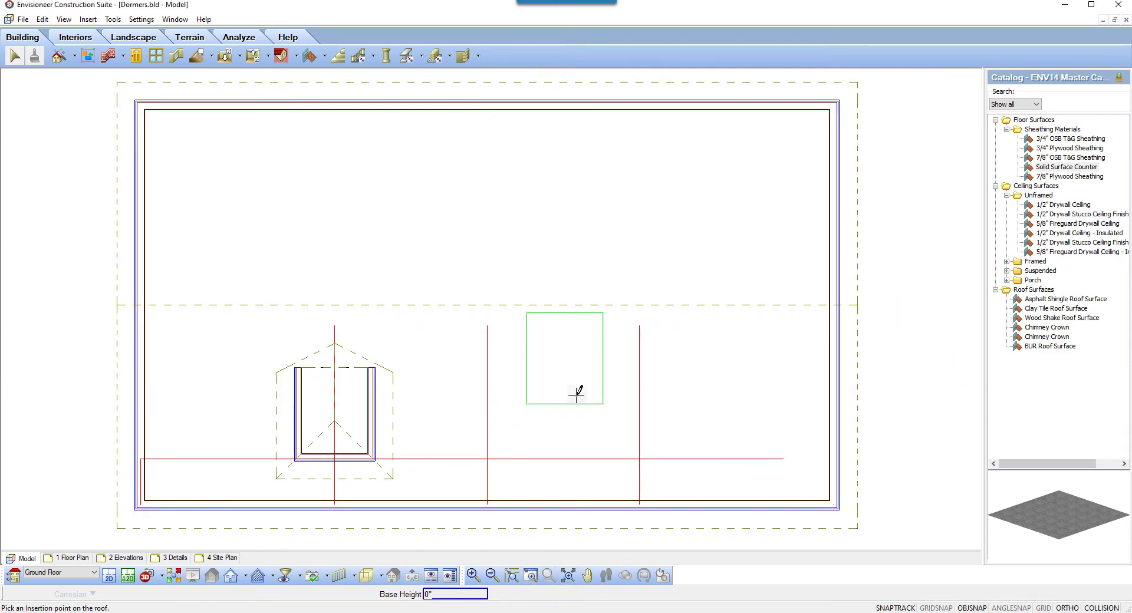
- Insert a second hip dormer where the rightmost vertical reference line crosses the layout line, and finish the insertion
click(530, 575)
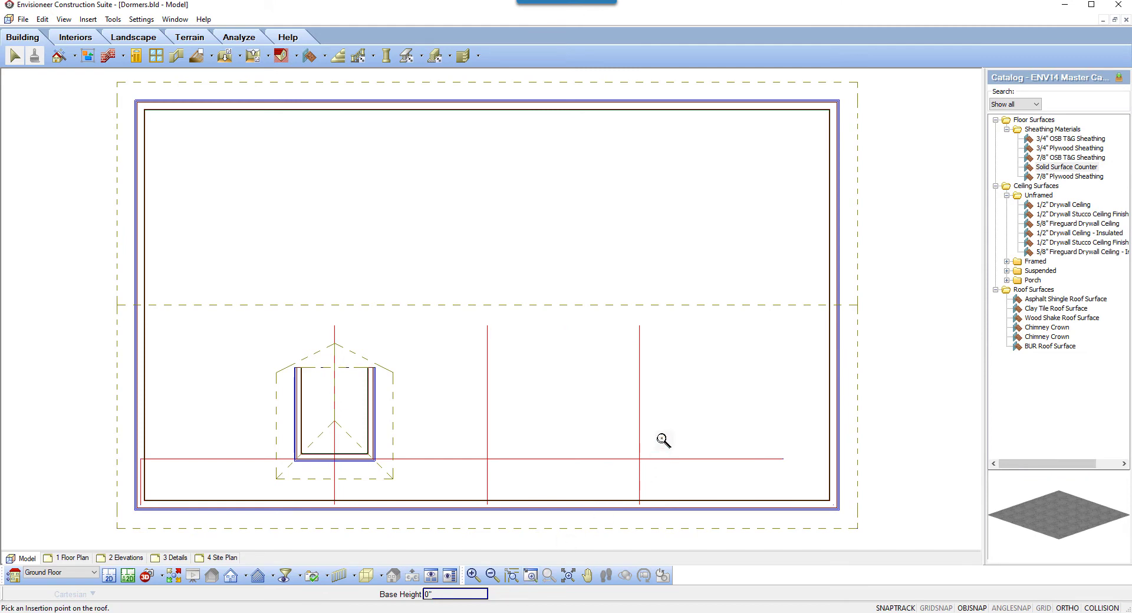
drag(662, 441, 622, 469)
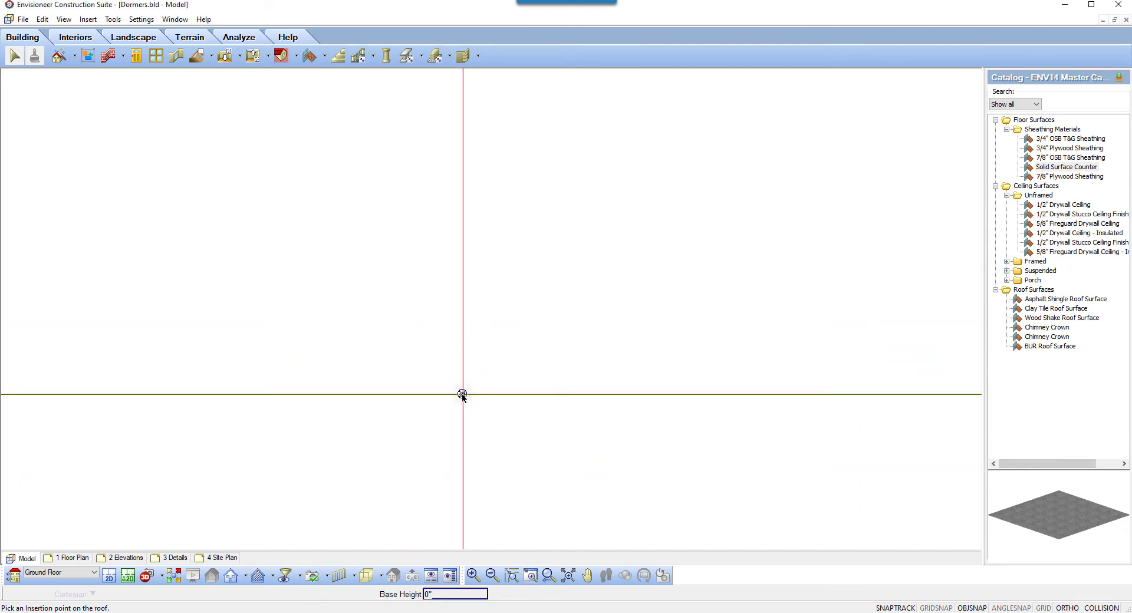
click(547, 576)
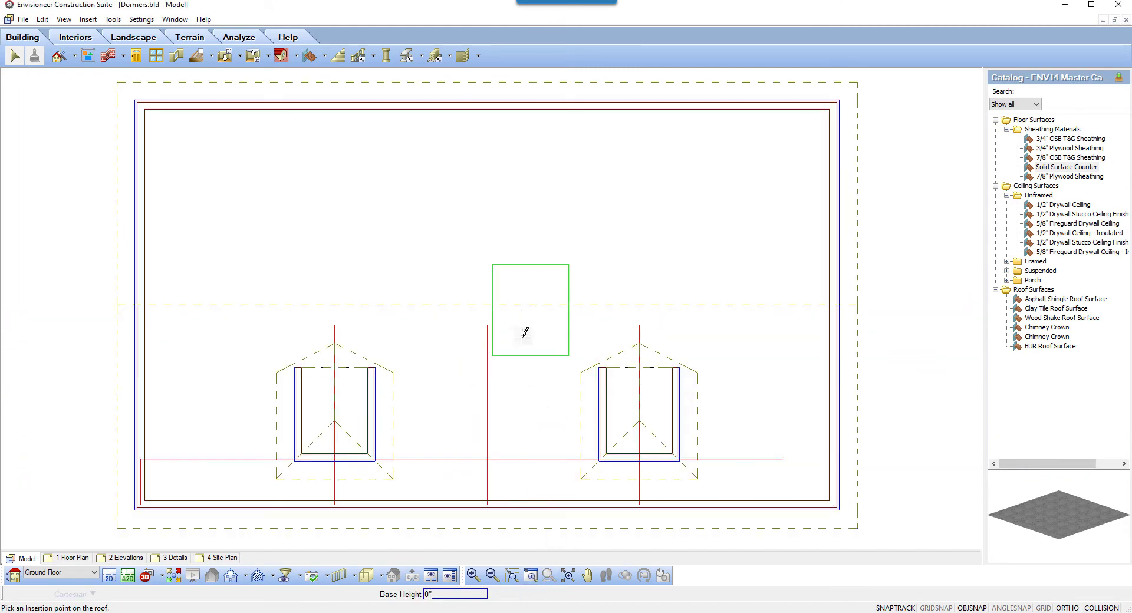
right_click(528, 346)
click(559, 358)
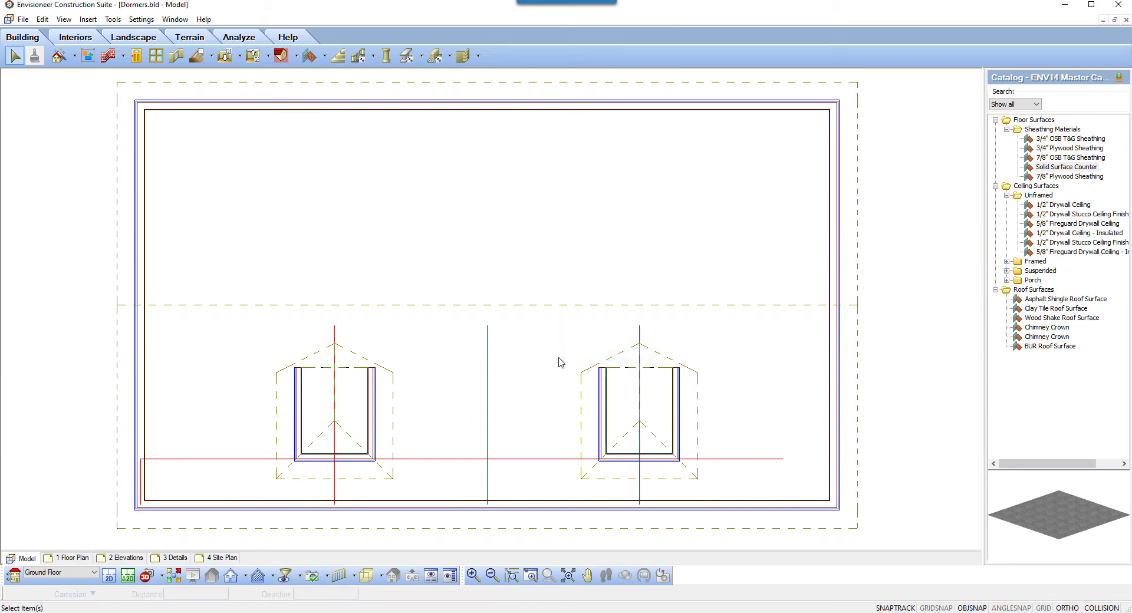
- Begin a gable-front dormer roof using the 6/12 Slope Hip Roof - Shingles style
click(296, 59)
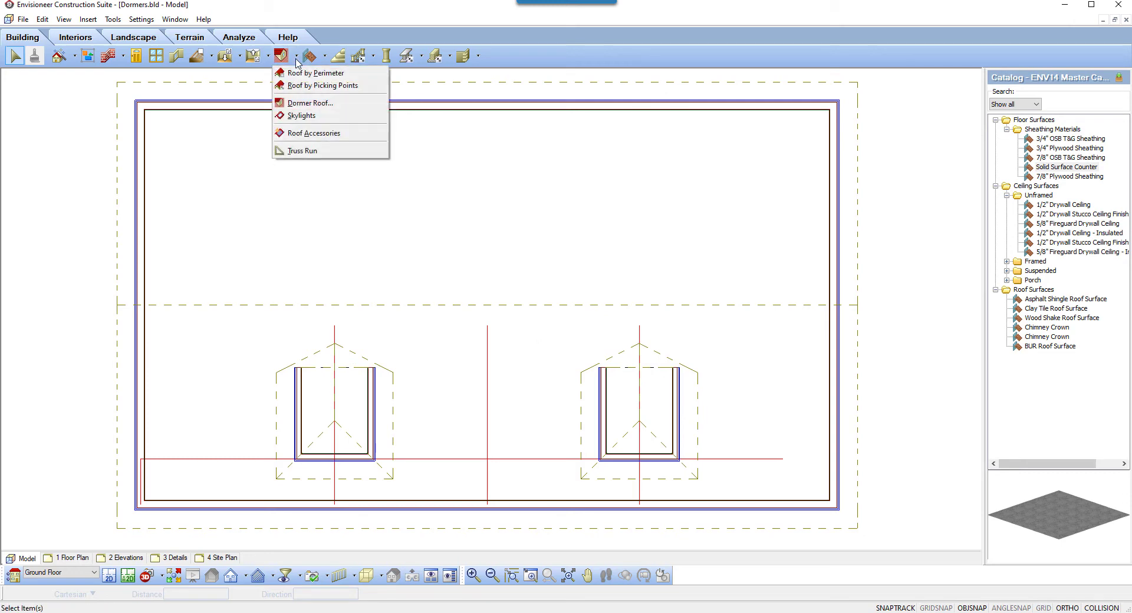
click(306, 106)
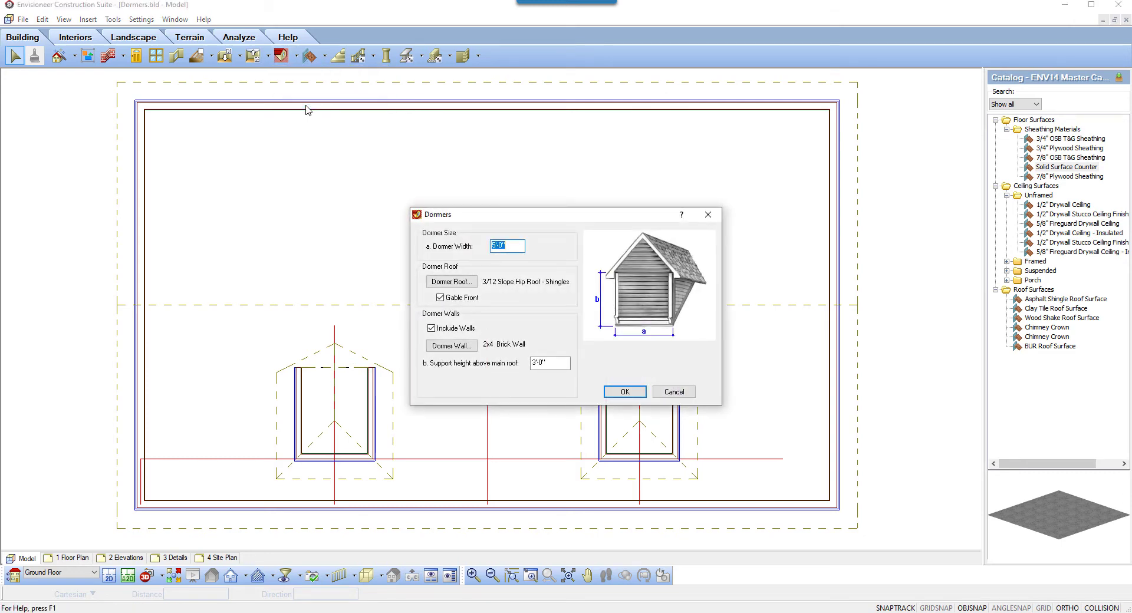
click(451, 281)
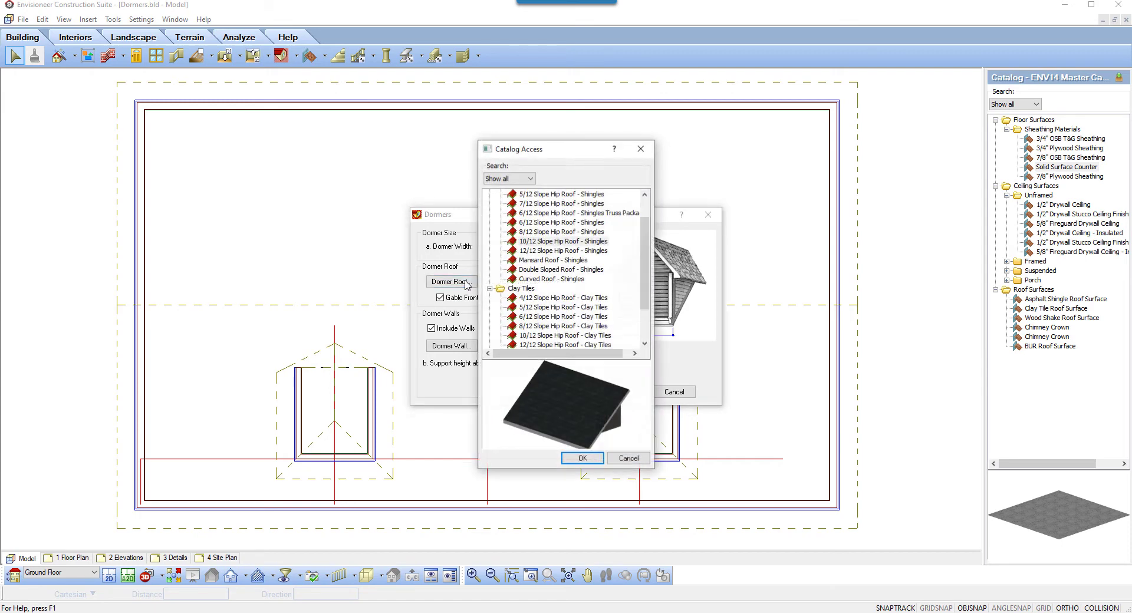
click(560, 222)
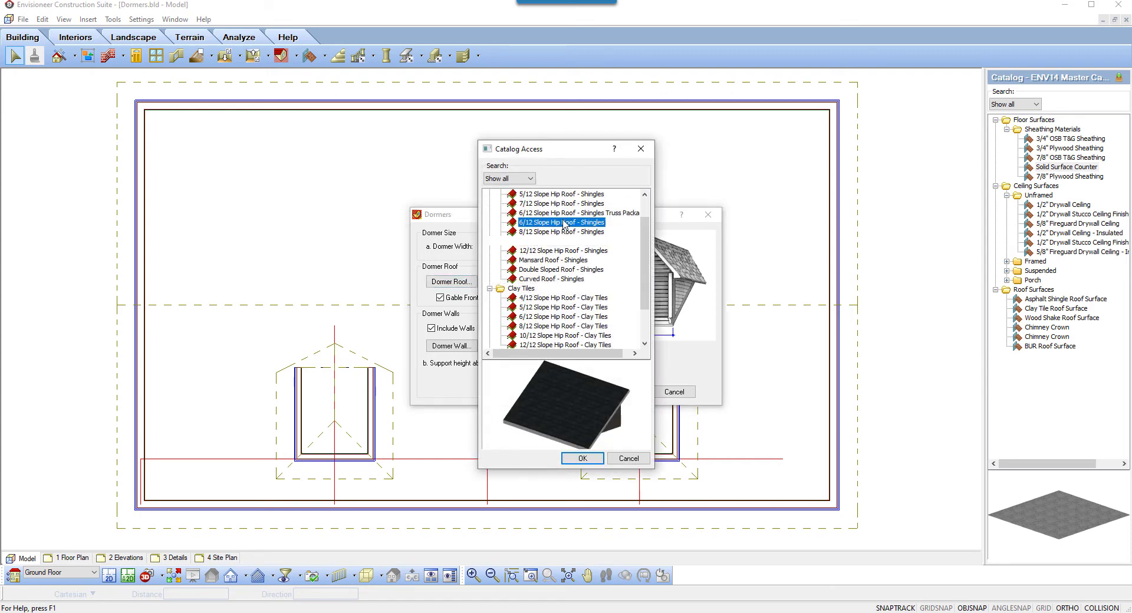
click(581, 458)
- Choose 2 x 4 Stucco as the wall type of the gable-front dormer
click(451, 346)
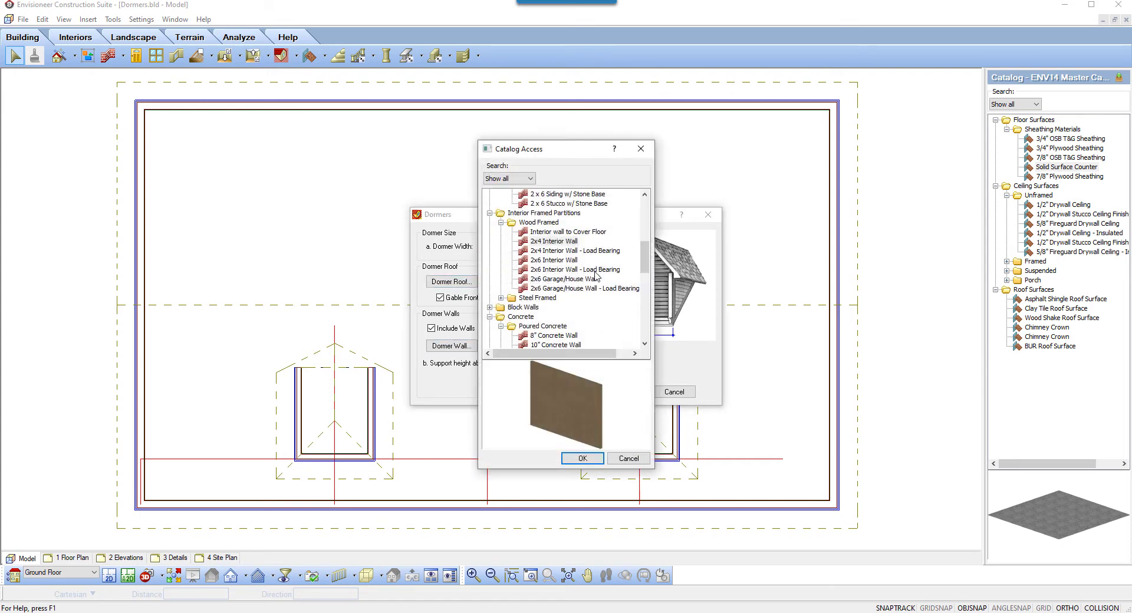
scroll(586, 254, up, 3)
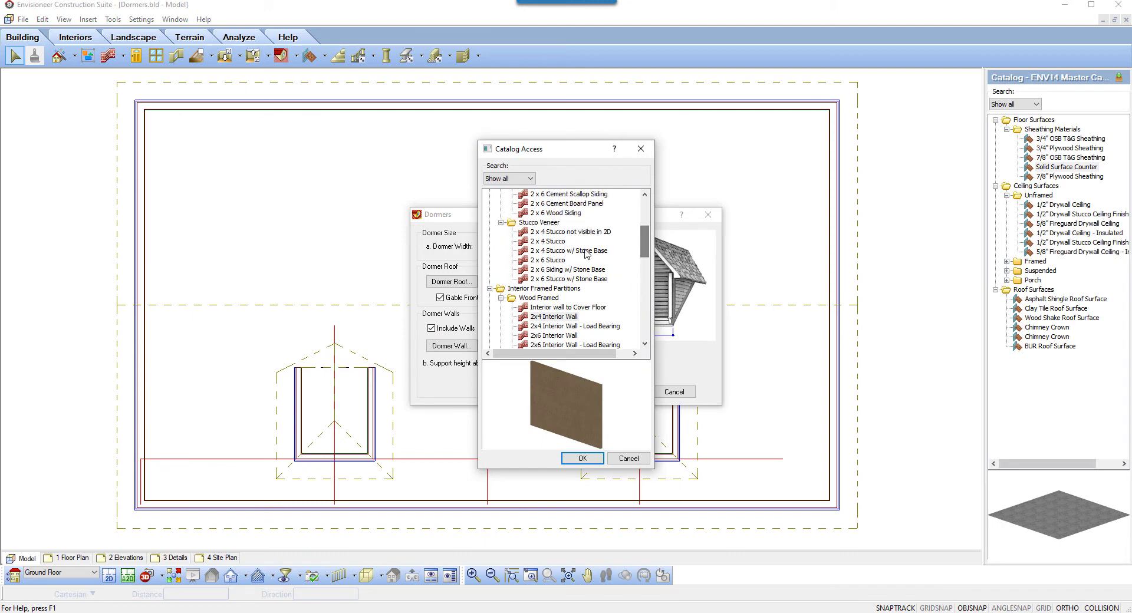
click(557, 242)
click(582, 458)
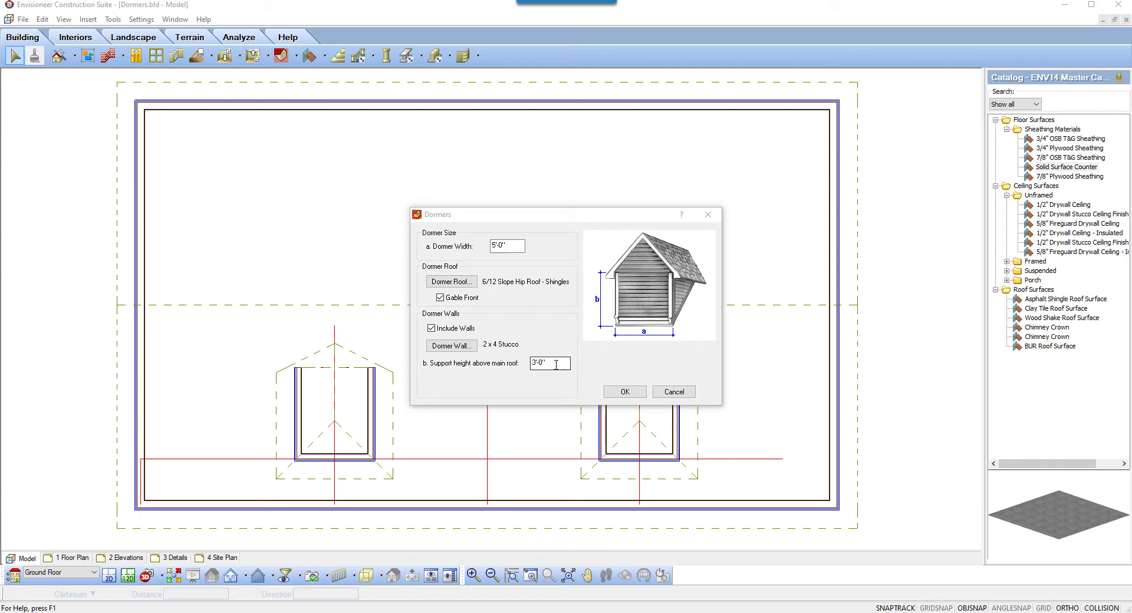
- Set the gable-front dormer's support height above the main roof to 6' and accept the dormer settings
drag(557, 364, 519, 359)
text(6)
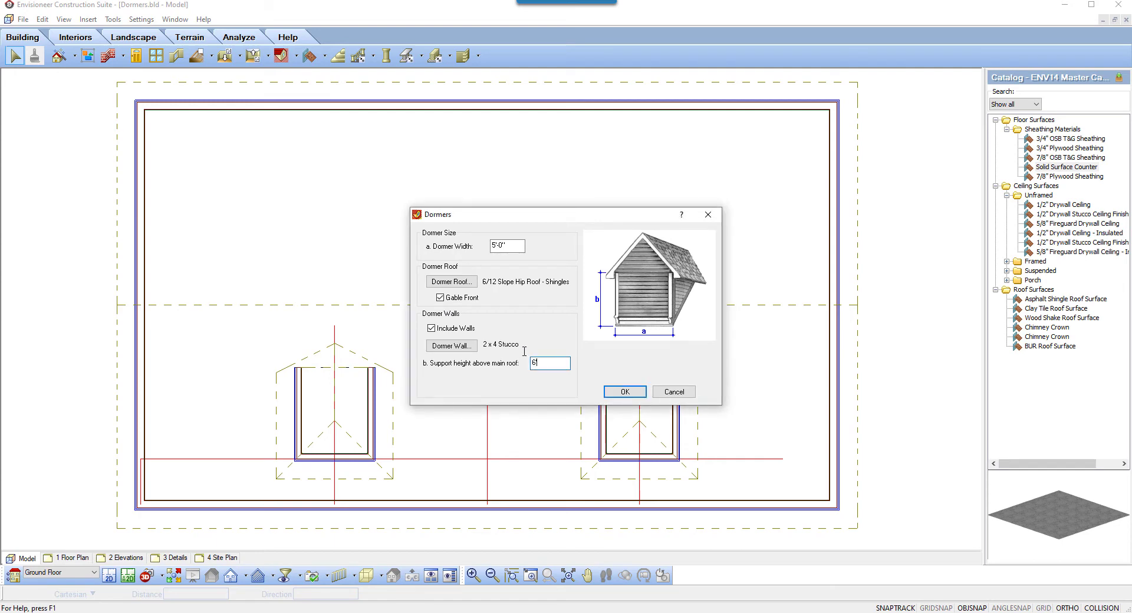
click(626, 392)
- Insert the gable-front dormer where the middle vertical reference line crosses the layout line, and finish the insertion
click(530, 575)
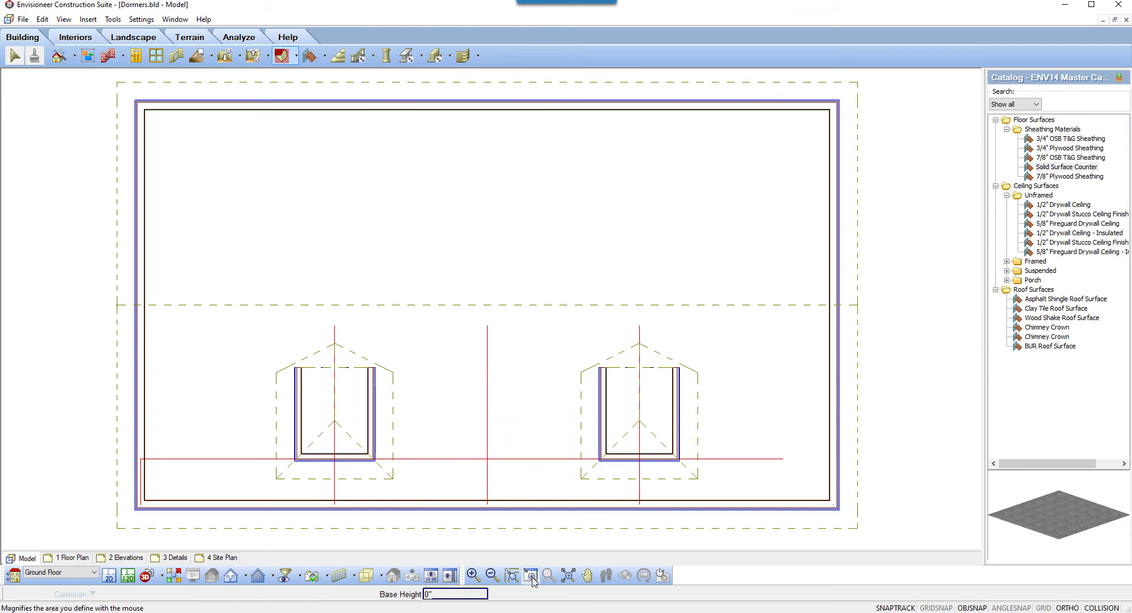
drag(505, 436, 476, 470)
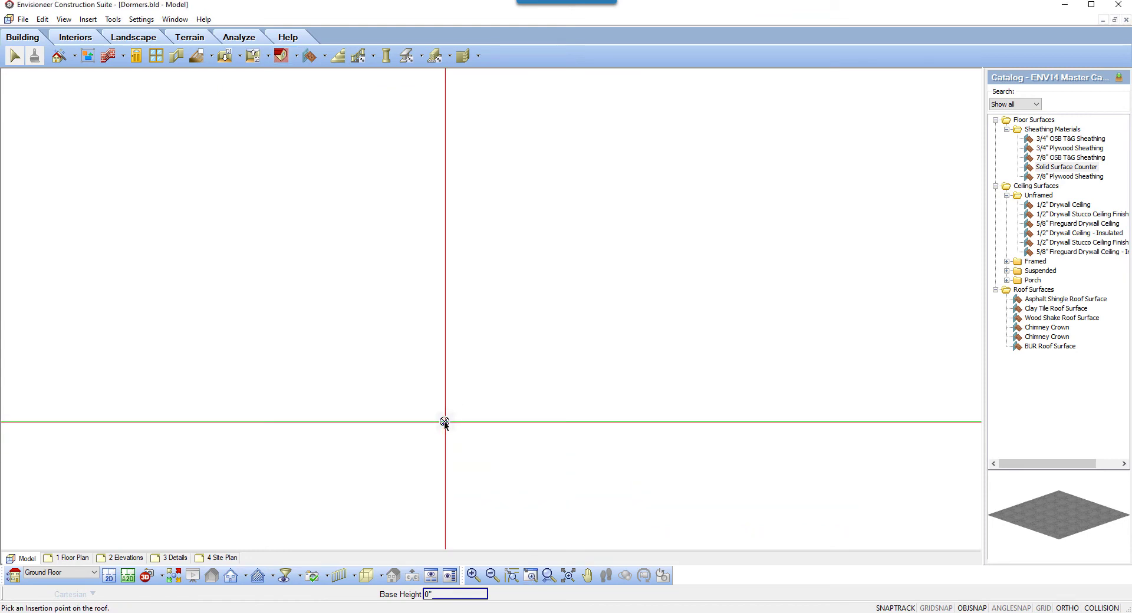
click(559, 579)
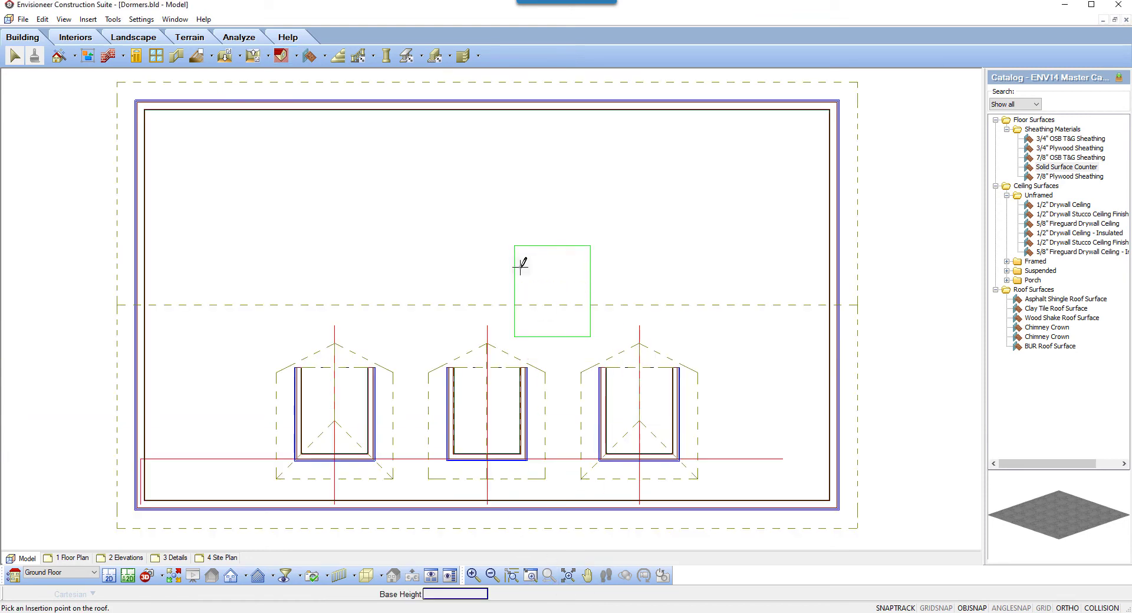
right_click(512, 247)
click(541, 254)
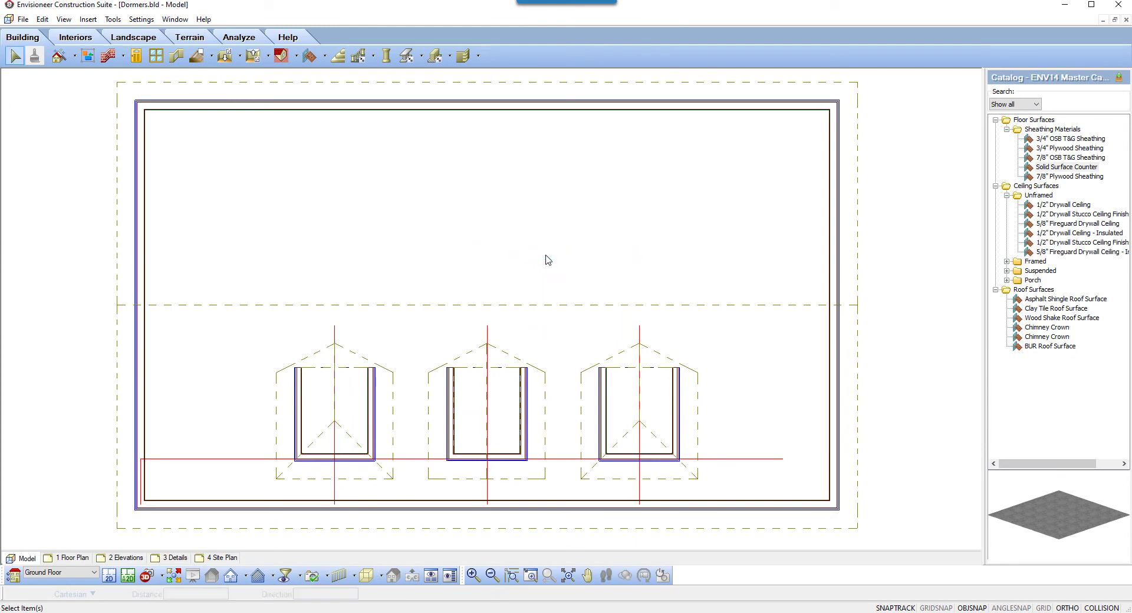
- View the three dormers in 3D through Camera1 and return to the 2D plan
click(162, 576)
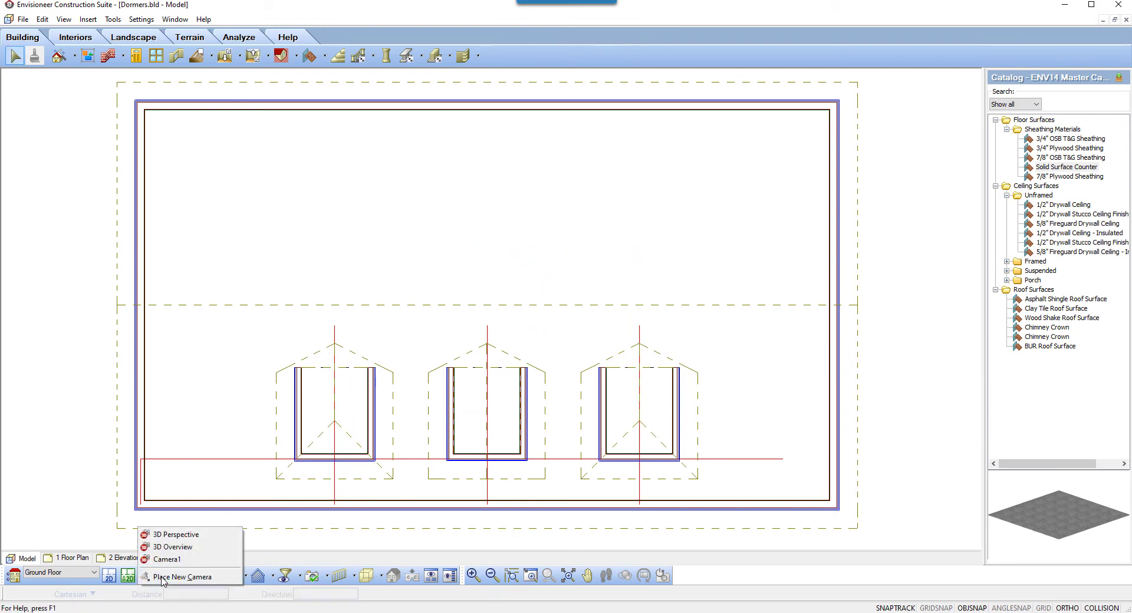
click(168, 559)
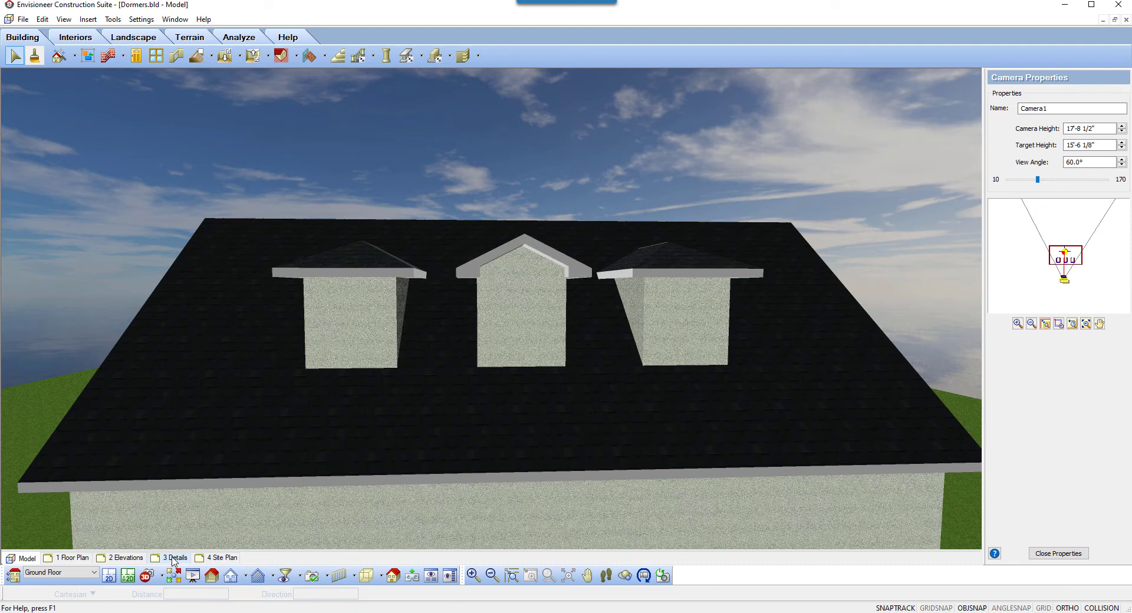
click(110, 575)
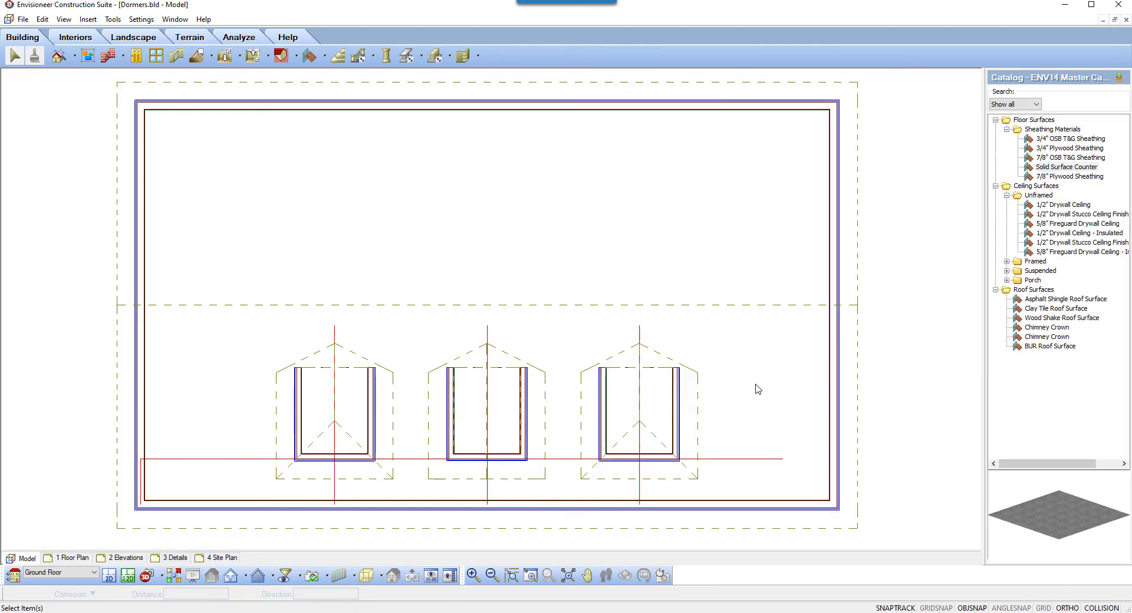
- Begin inserting windows using the 4'-0" X 4'-0" Fixed Window
click(88, 20)
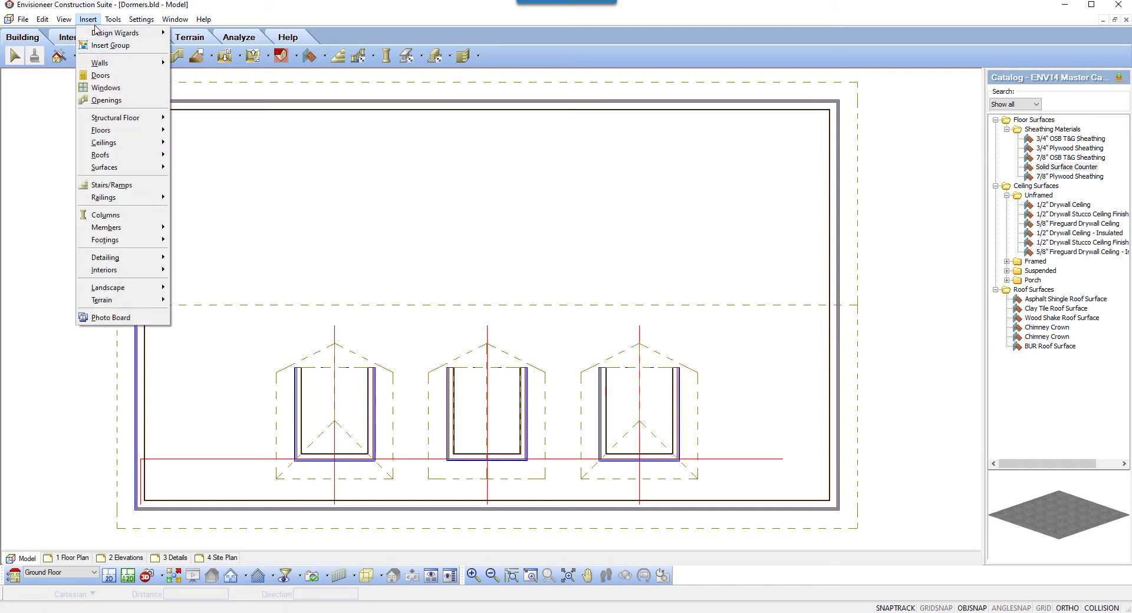
click(120, 89)
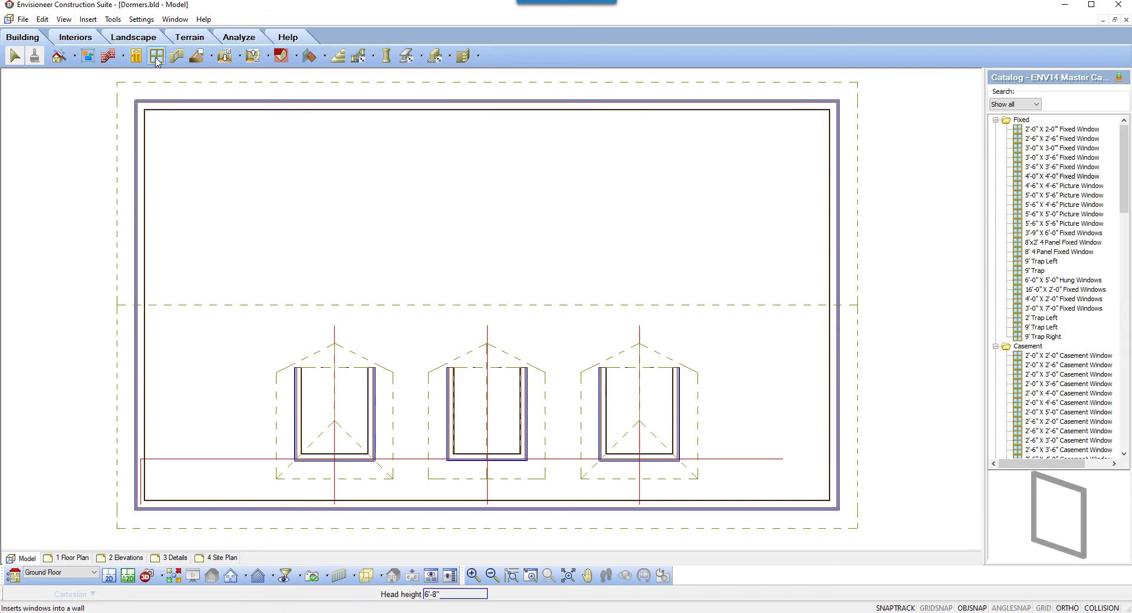
click(1064, 176)
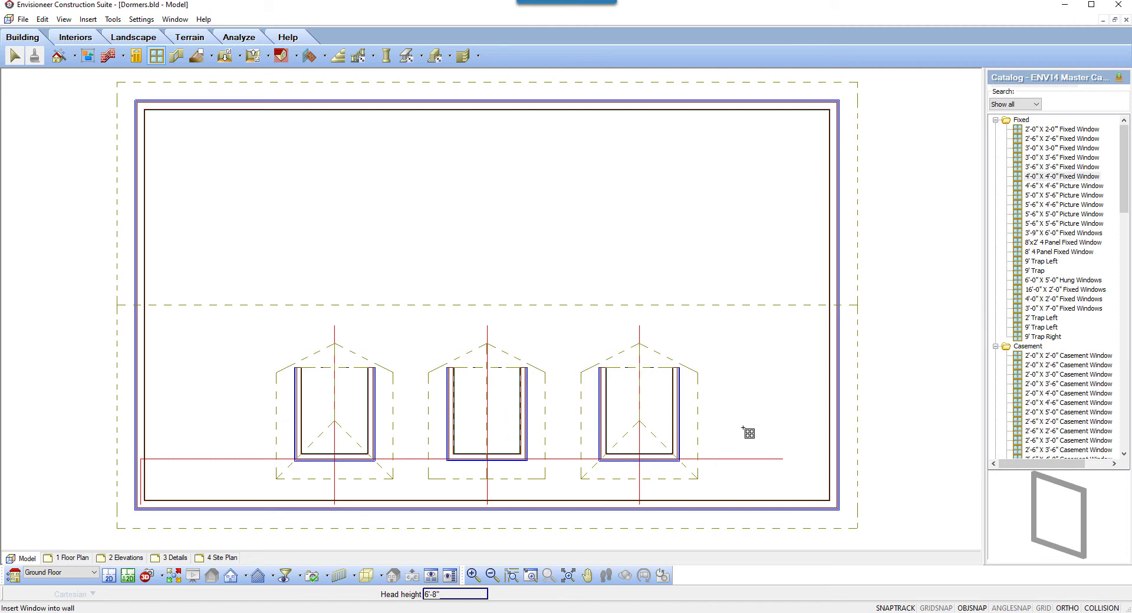
- Check the building location heights and set the window head height to 16'
click(142, 20)
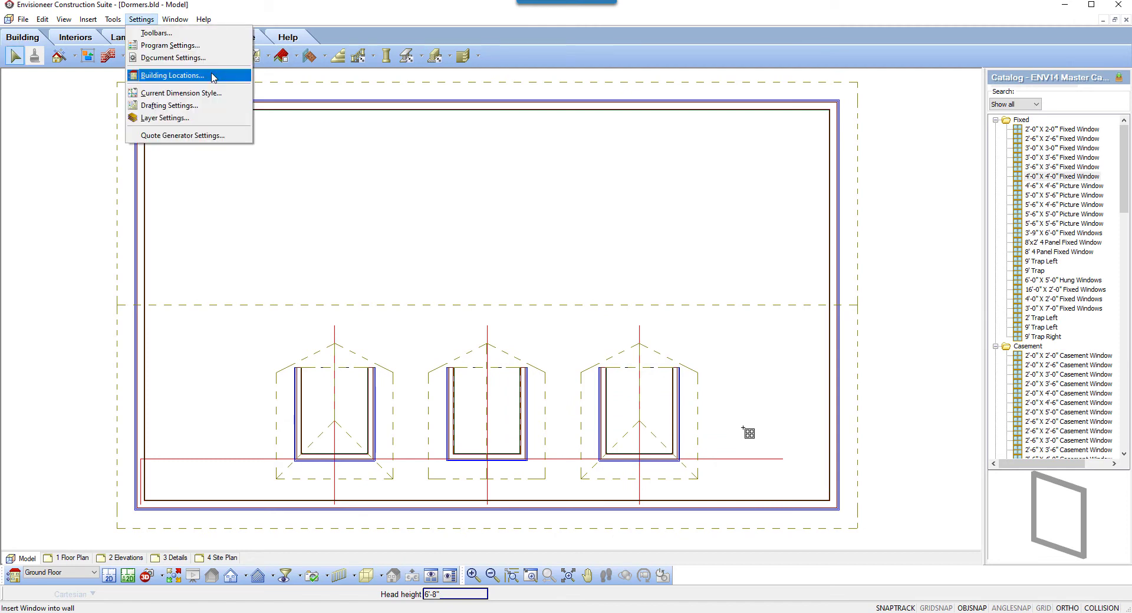
click(214, 76)
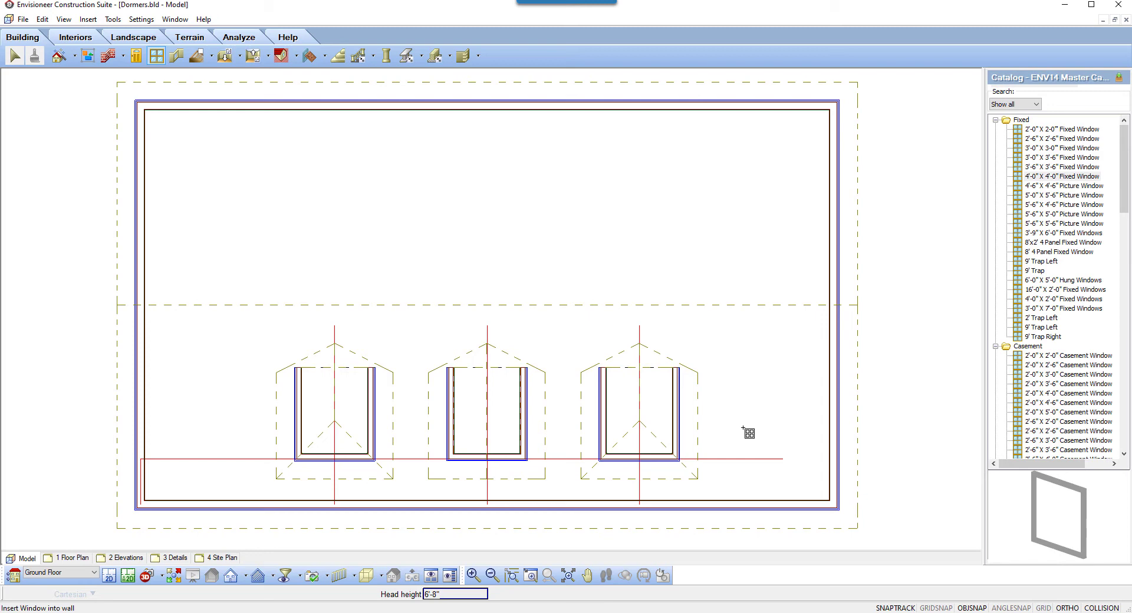
double_click(450, 594)
text(16)
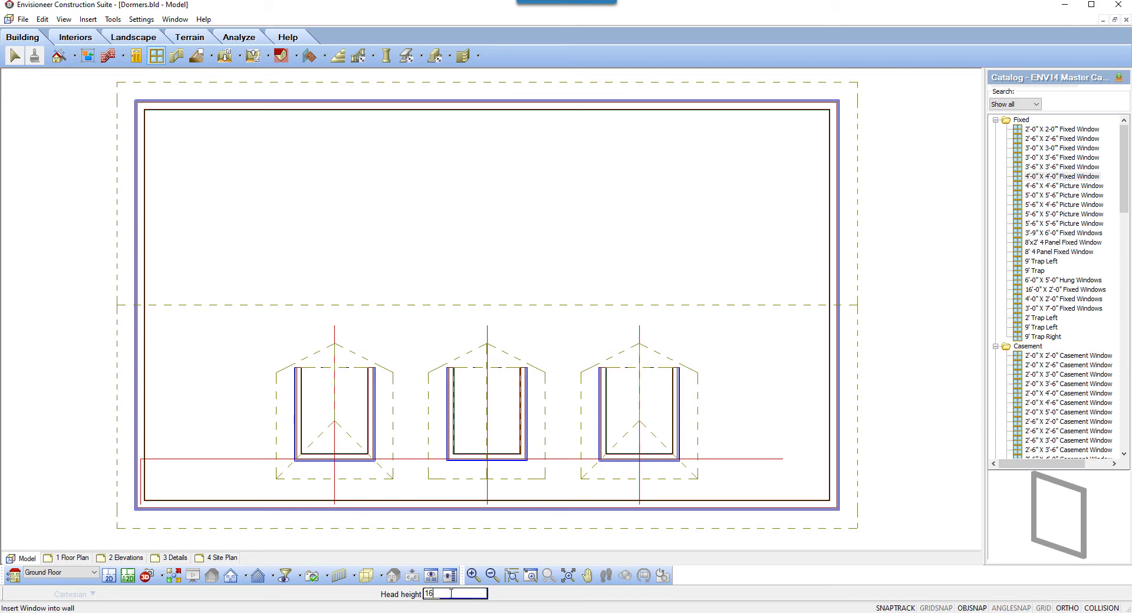
text(')
key(Tab)
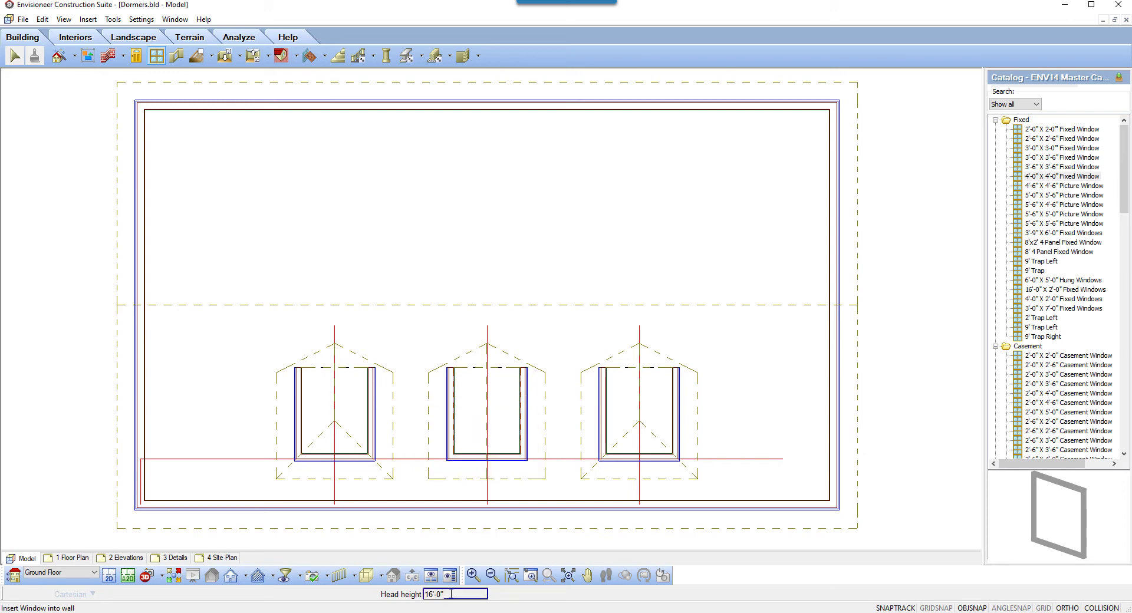
- Place a fixed window centered in the front wall of each of the three dormers and finish the insertion
right_click(406, 485)
click(447, 514)
click(606, 485)
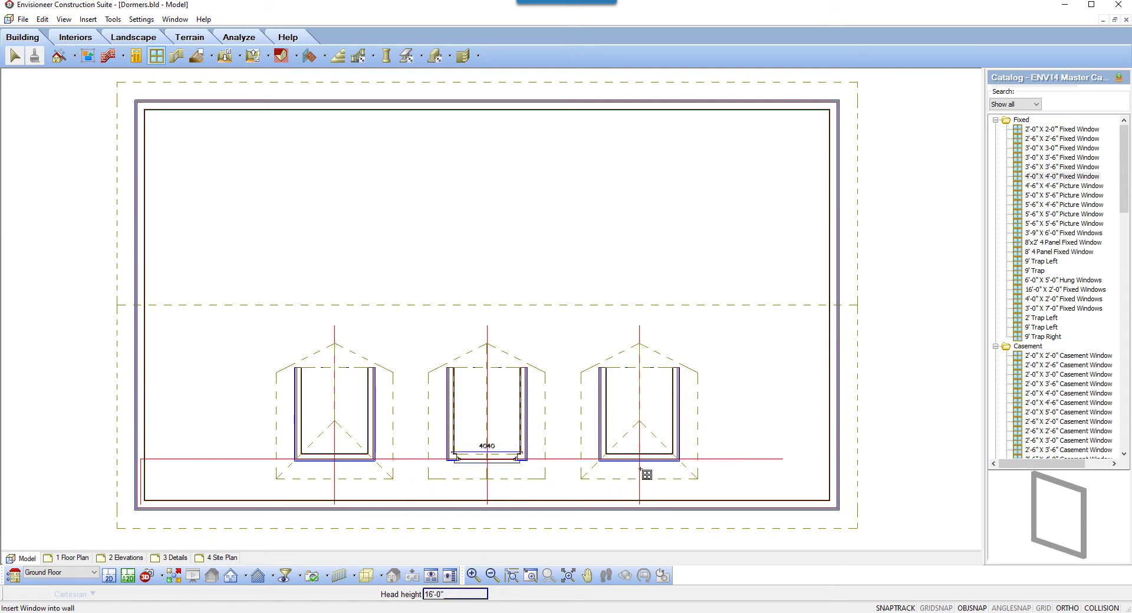
click(644, 462)
click(348, 472)
click(360, 458)
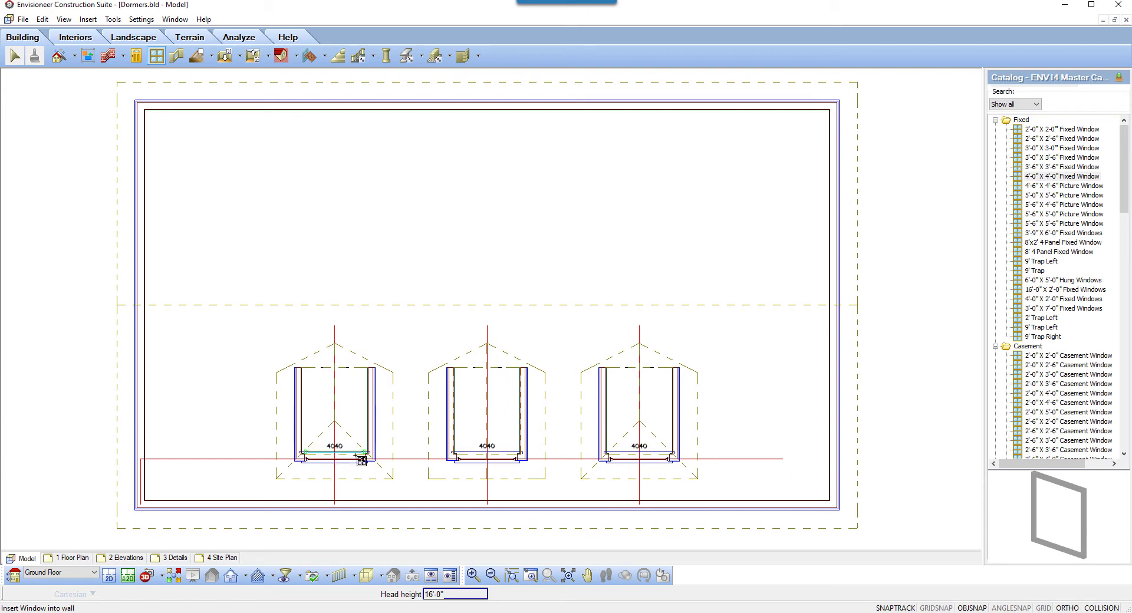
right_click(419, 329)
click(439, 334)
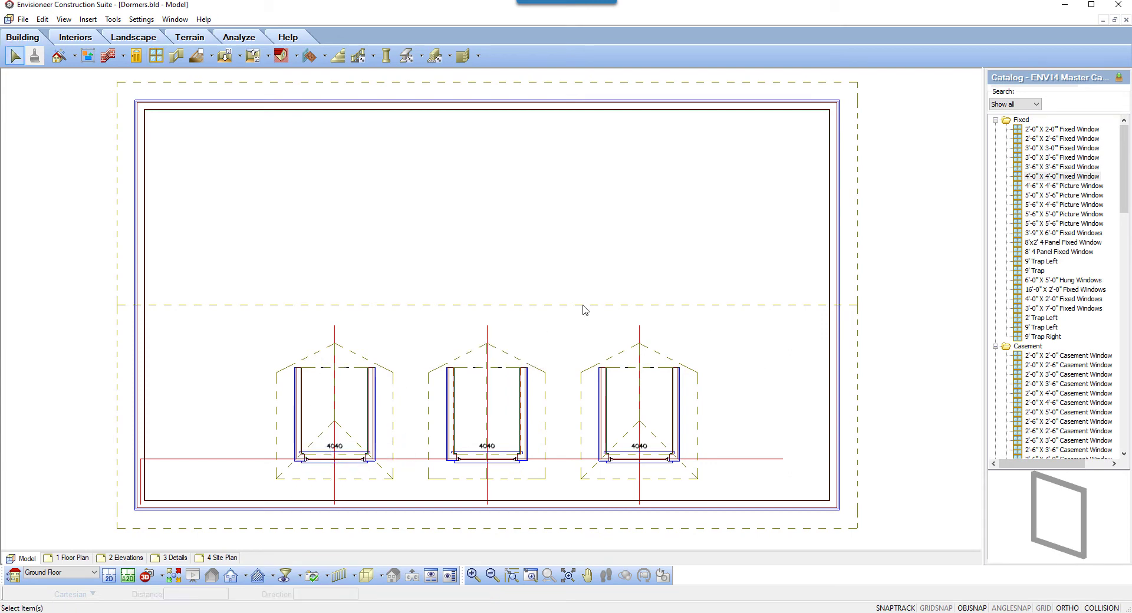
- Select the left dormer's roof and side wall individually to examine them as separate elements
click(396, 415)
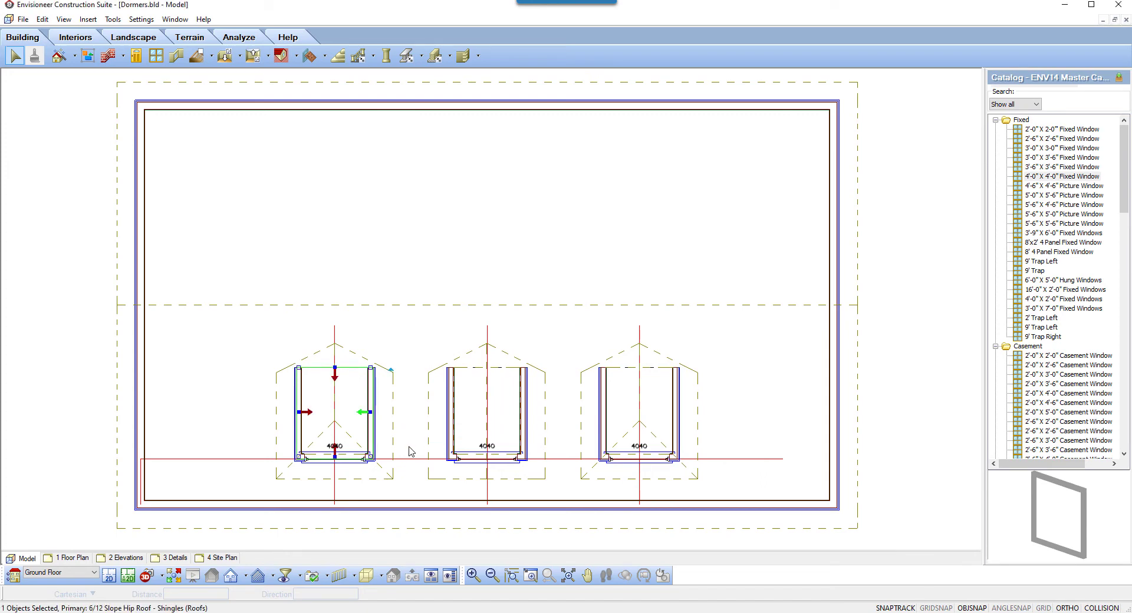
click(370, 389)
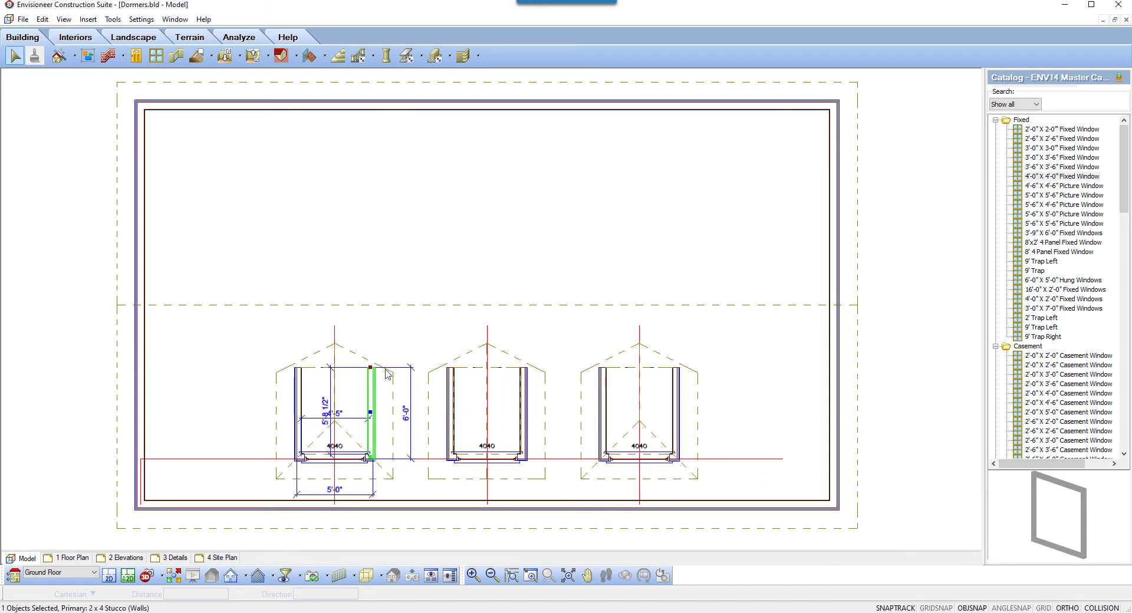
click(422, 327)
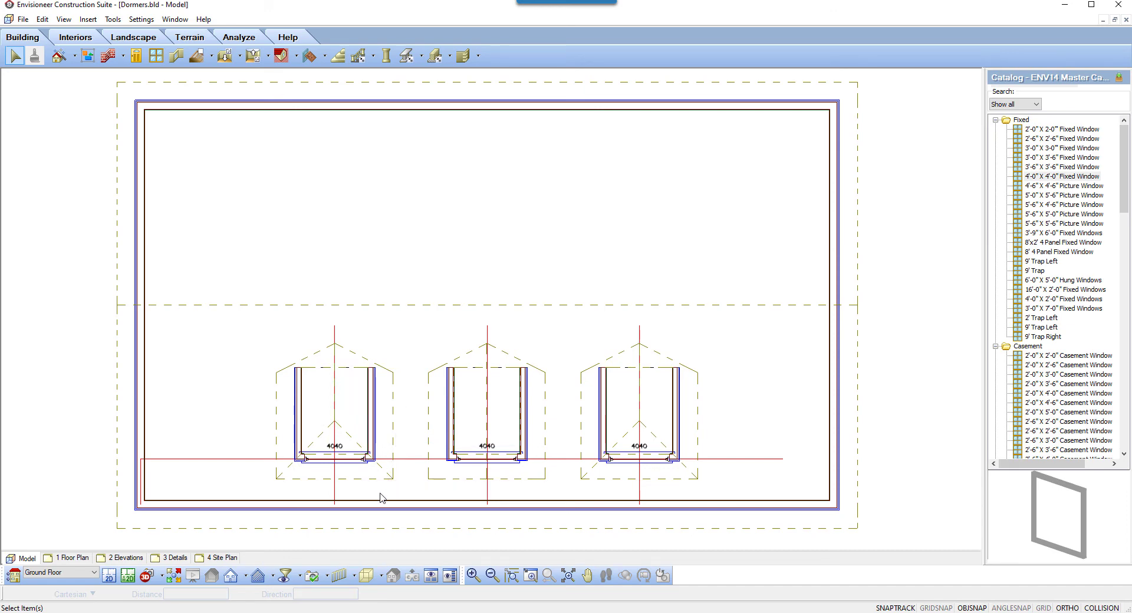
click(280, 412)
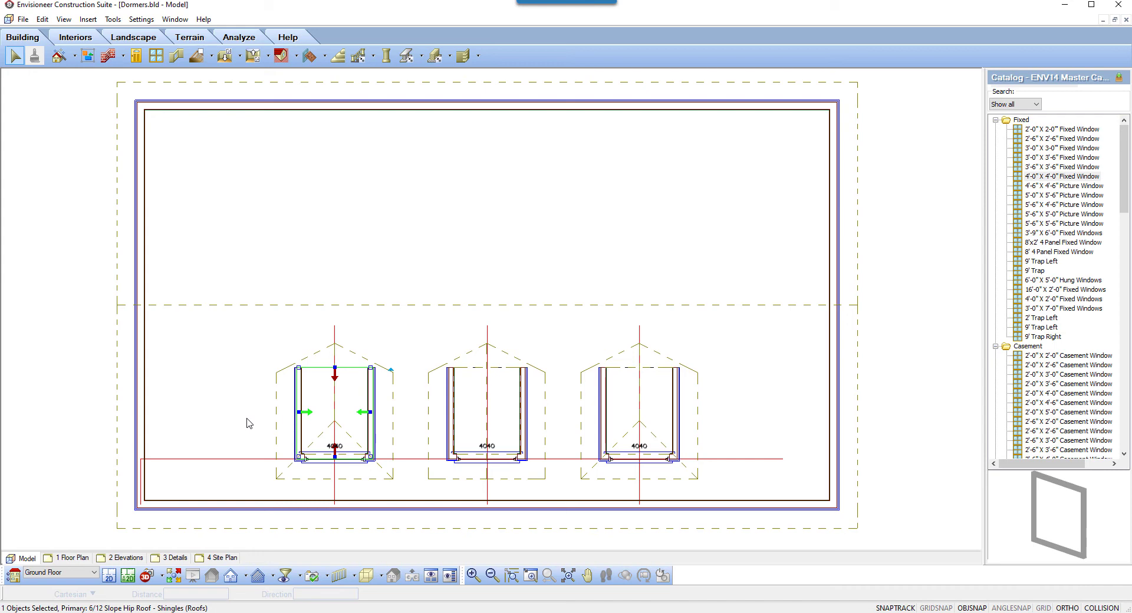
- Change the roof shape of the left dormer roof's two selected side edges to Gable
right_click(233, 397)
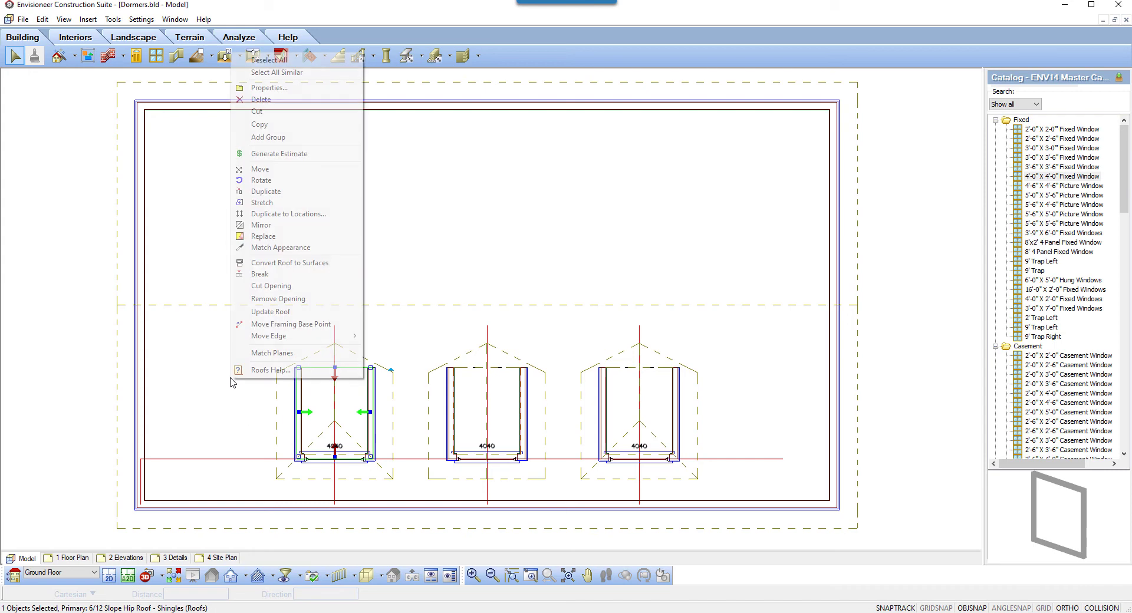
click(291, 94)
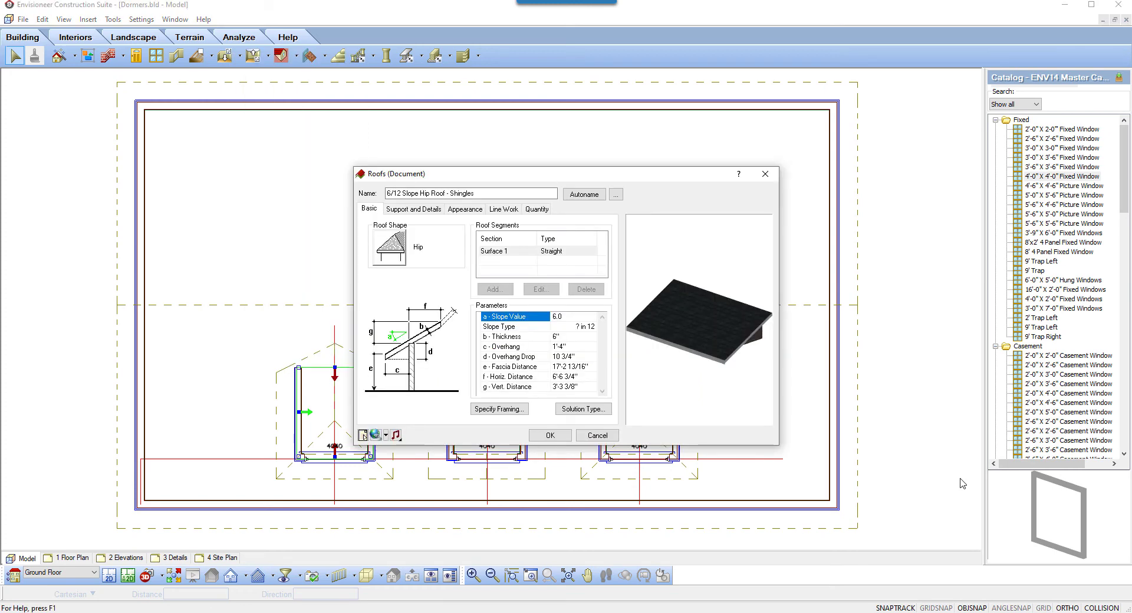
click(395, 248)
click(538, 273)
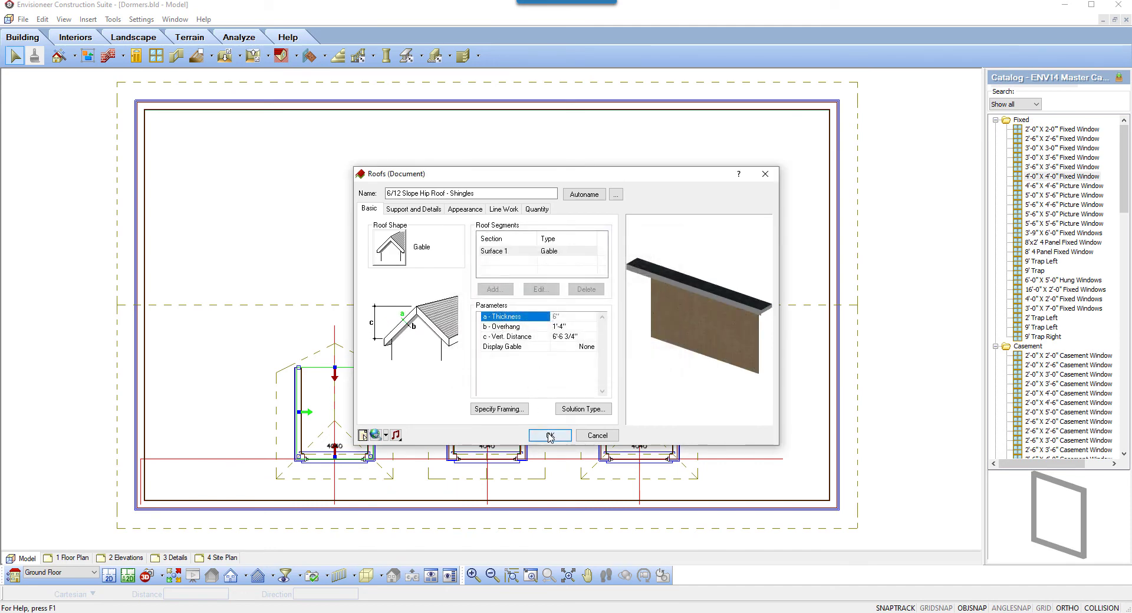
click(548, 436)
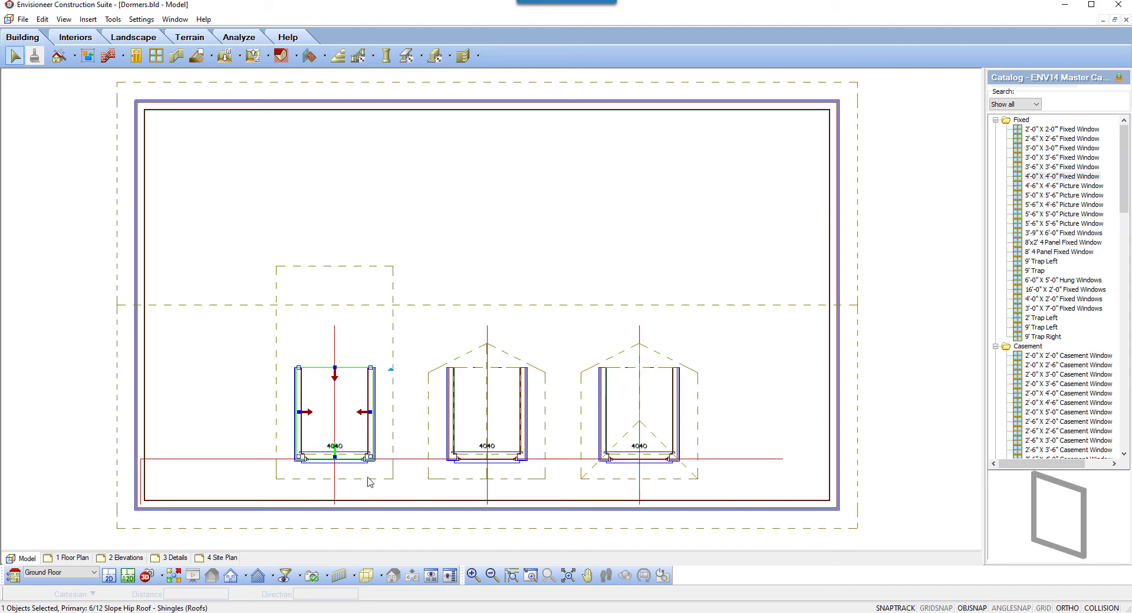
- Set the slope value of the left dormer roof's front edge to 3 in 12
right_click(429, 239)
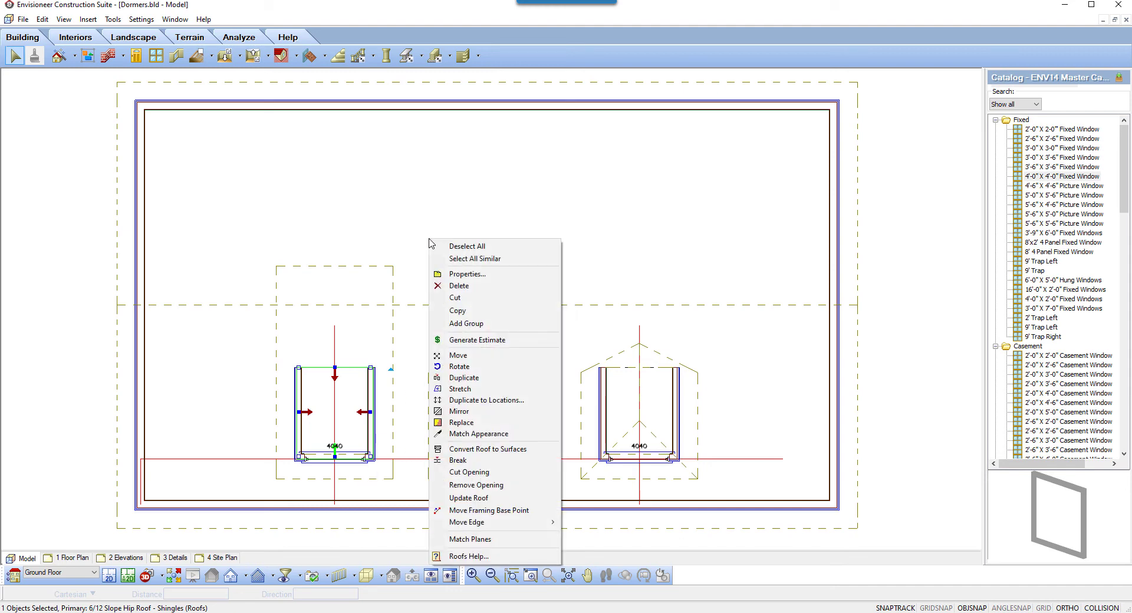
click(472, 274)
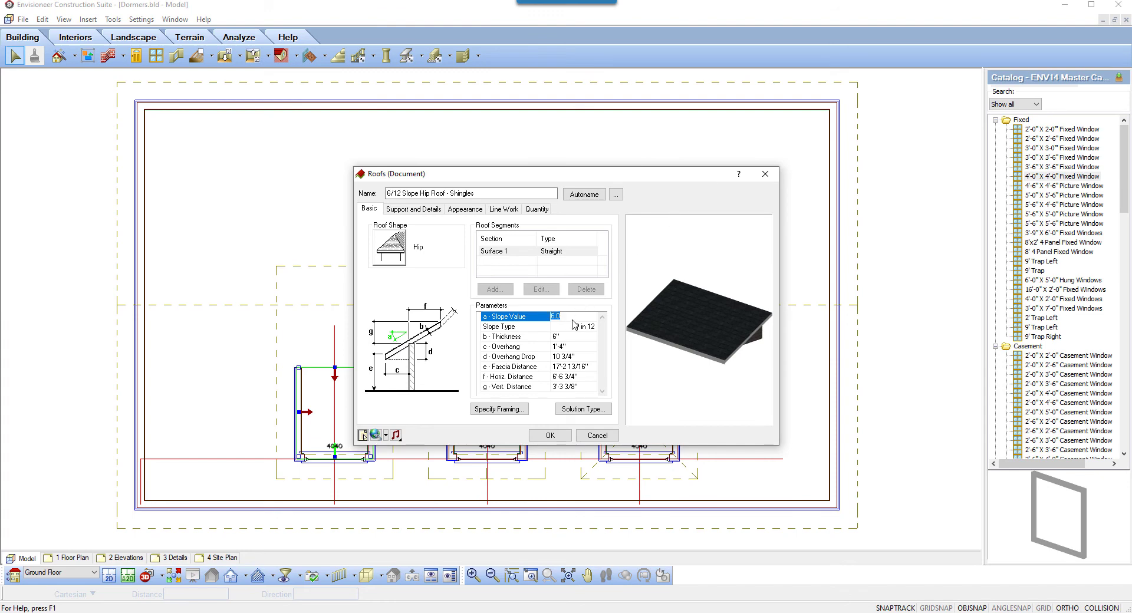
text(3)
click(550, 435)
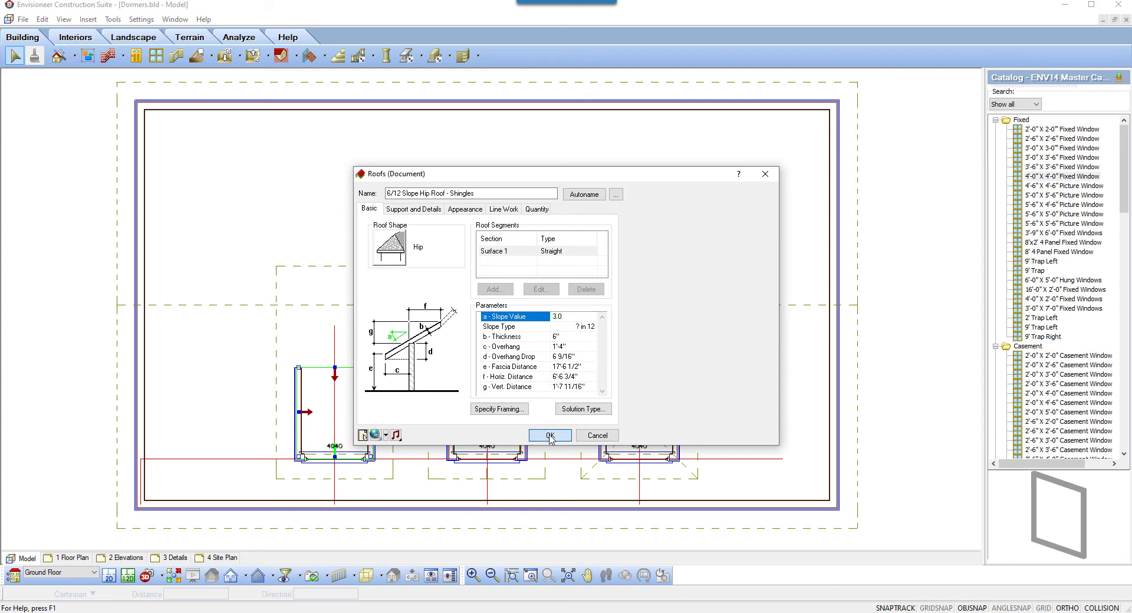
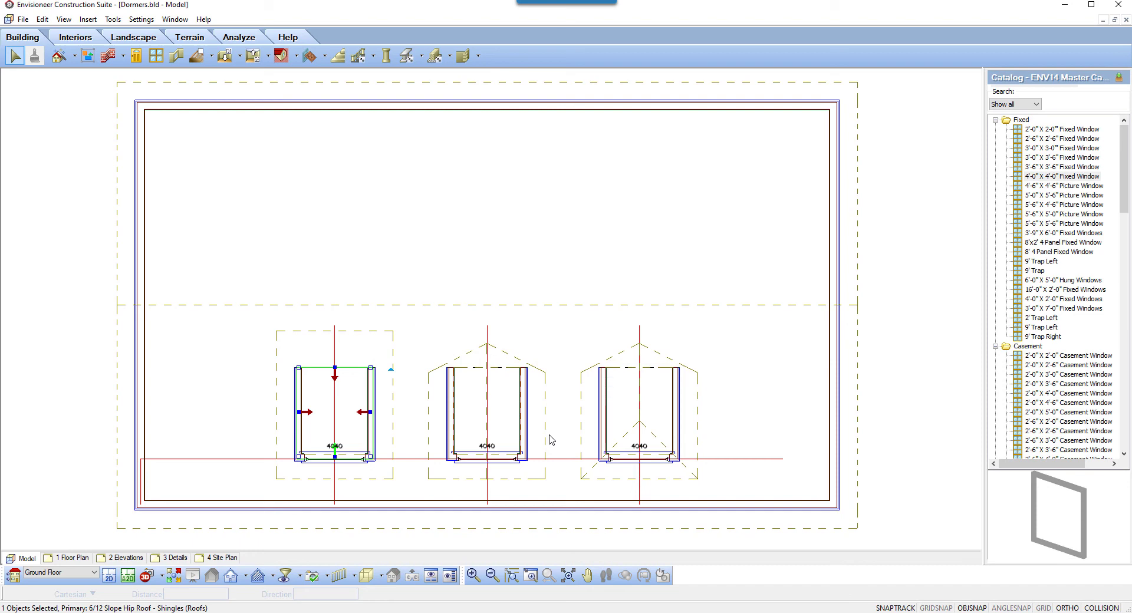
- Insert the Left Elevation view as an image at 1/4" = 1'-0" scale in the empty space to the right of the building plan
click(112, 19)
mouse_move(177, 58)
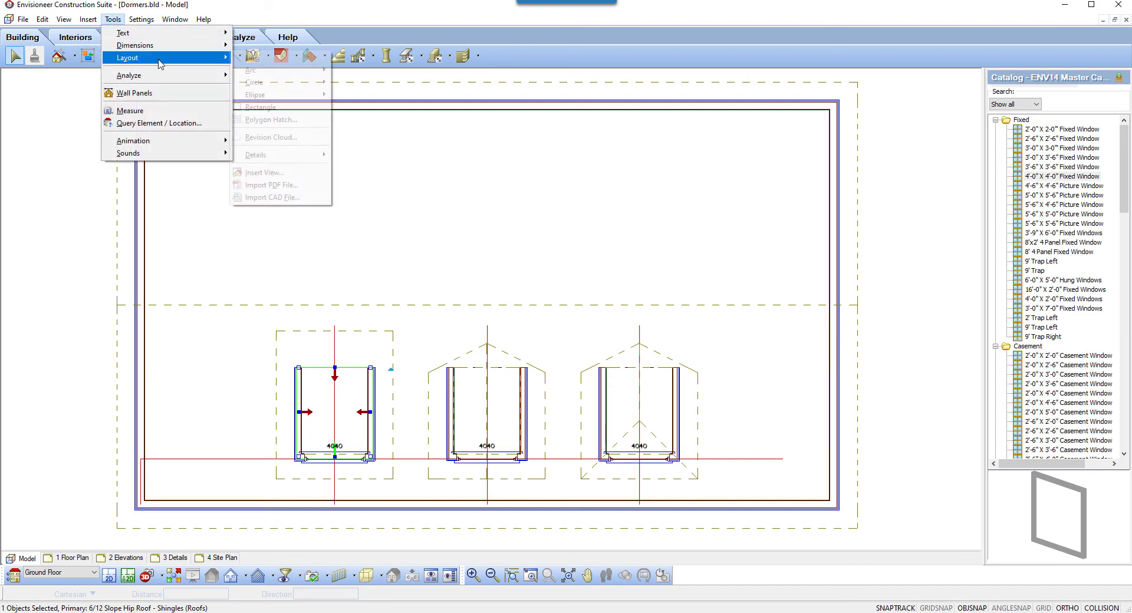
click(265, 172)
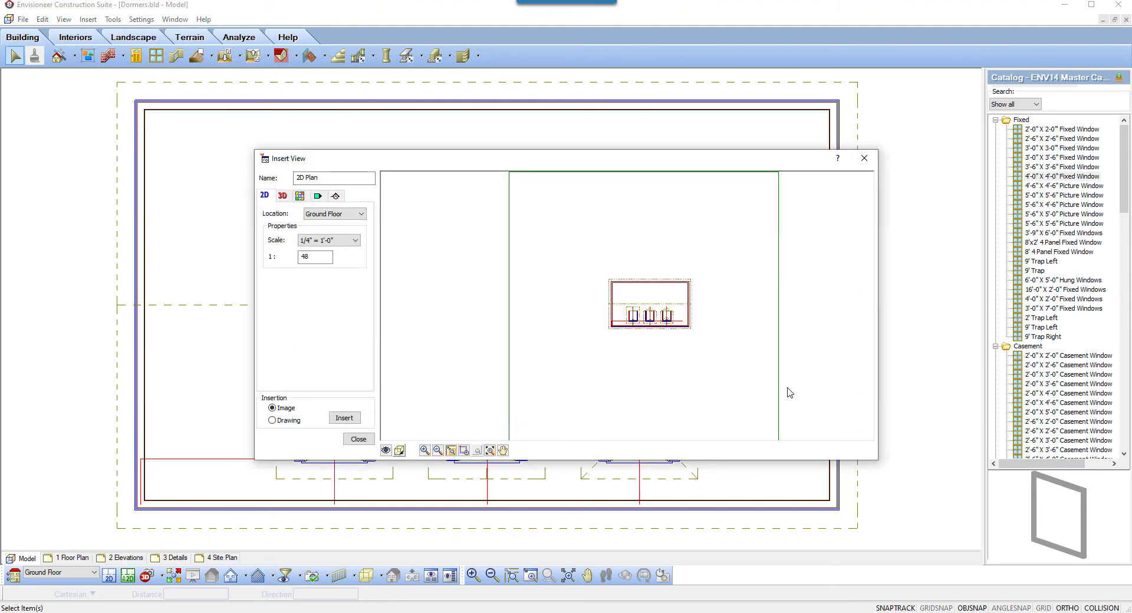
click(318, 197)
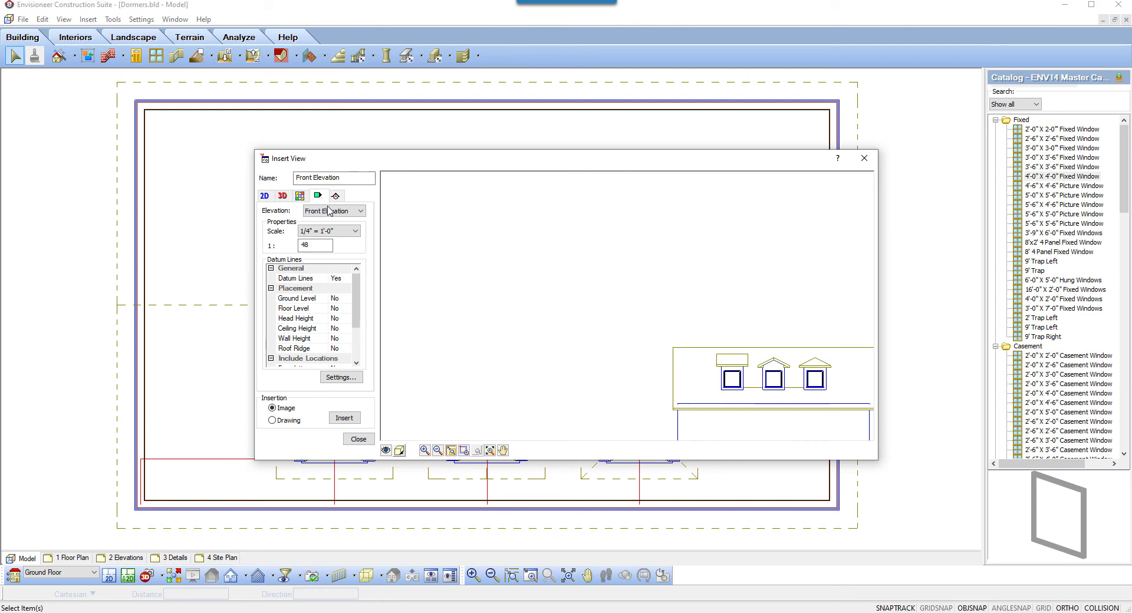
click(330, 213)
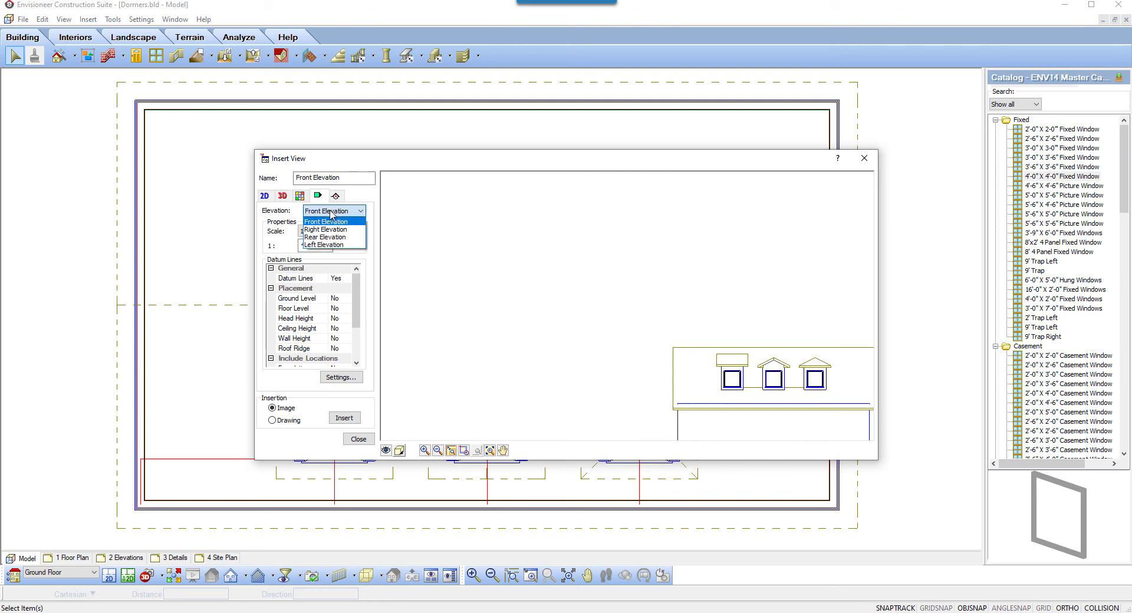
click(330, 214)
click(330, 214)
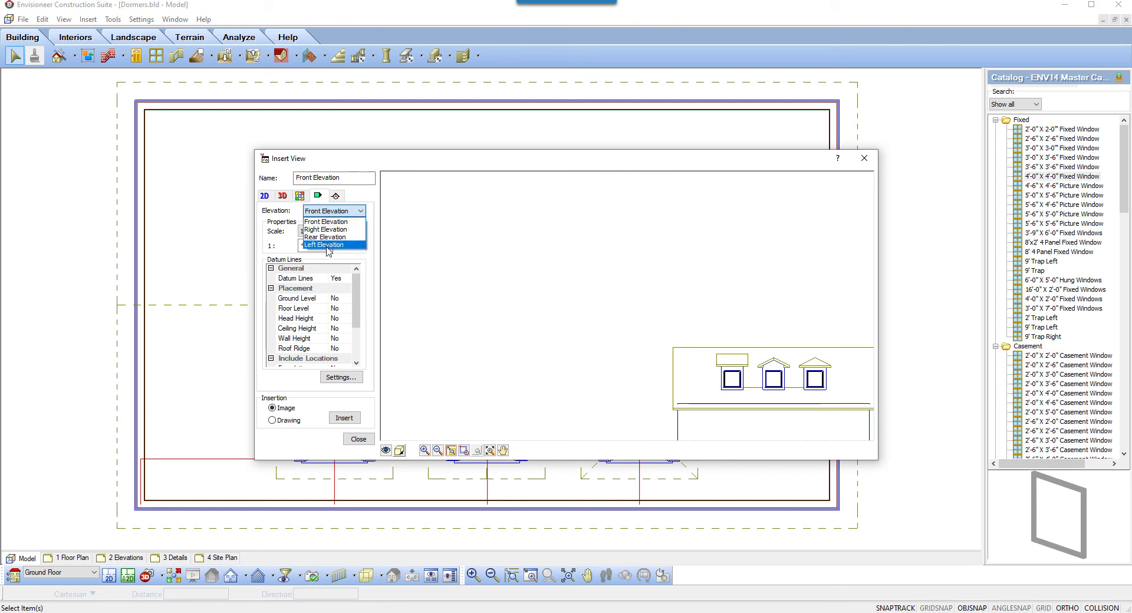
click(328, 245)
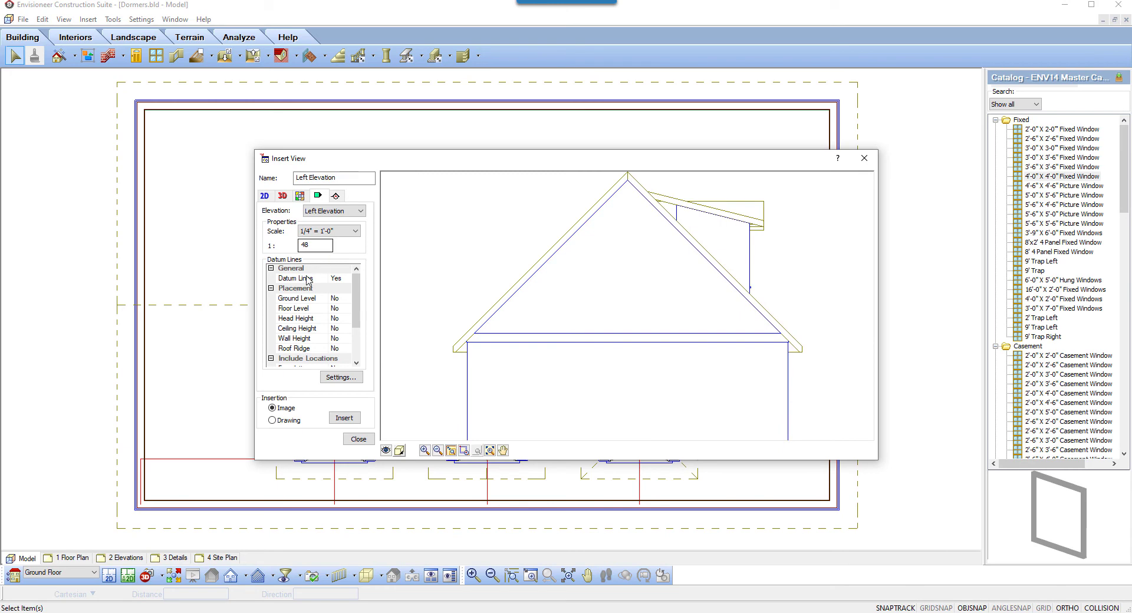
click(344, 418)
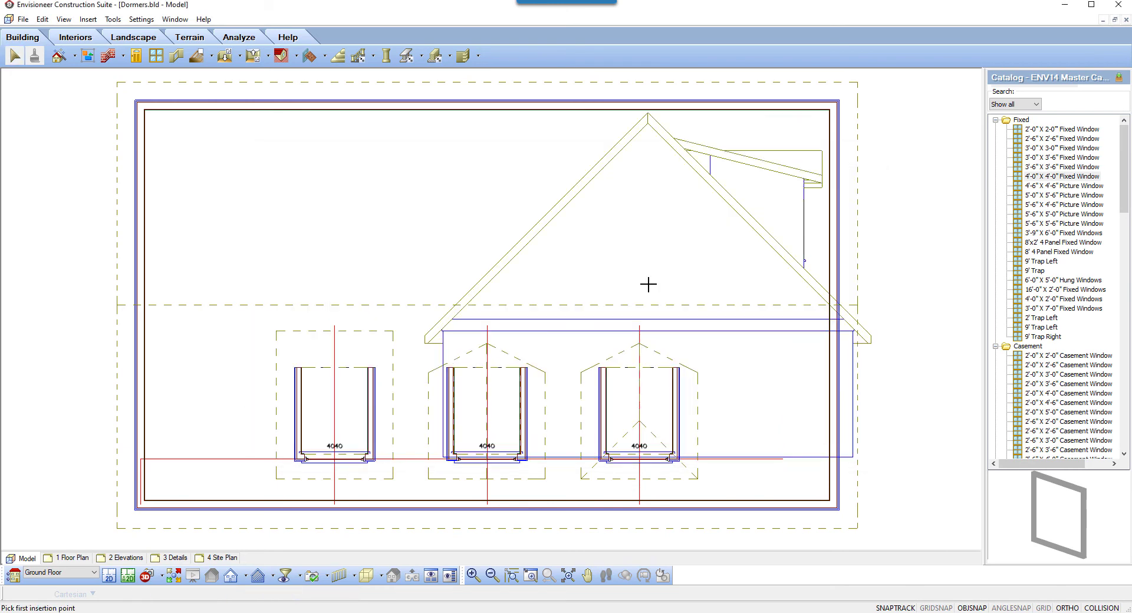
click(493, 576)
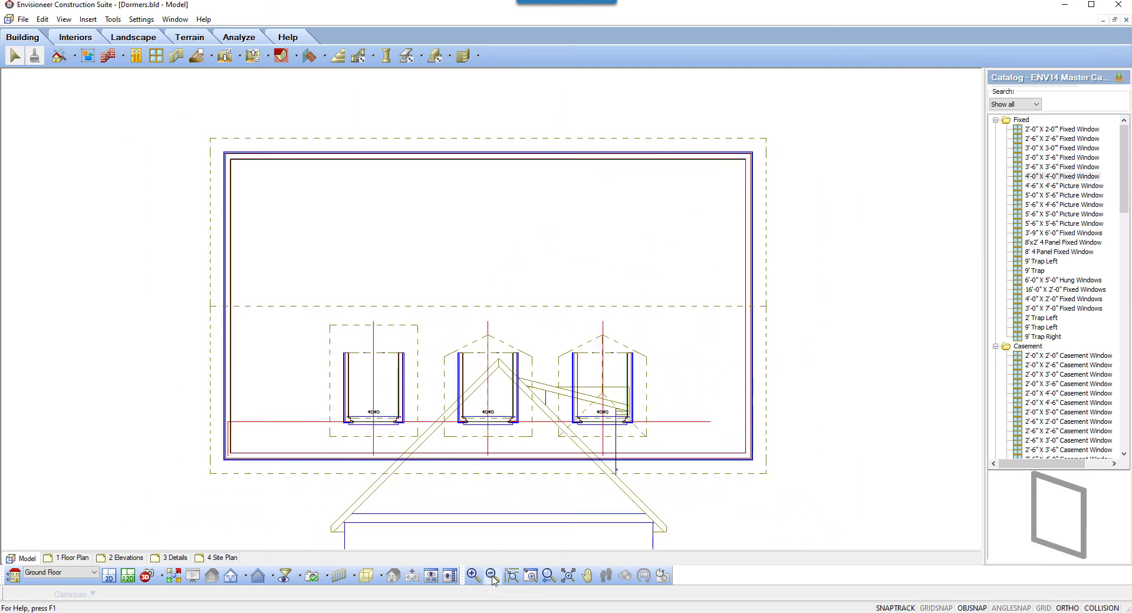
click(493, 576)
click(895, 317)
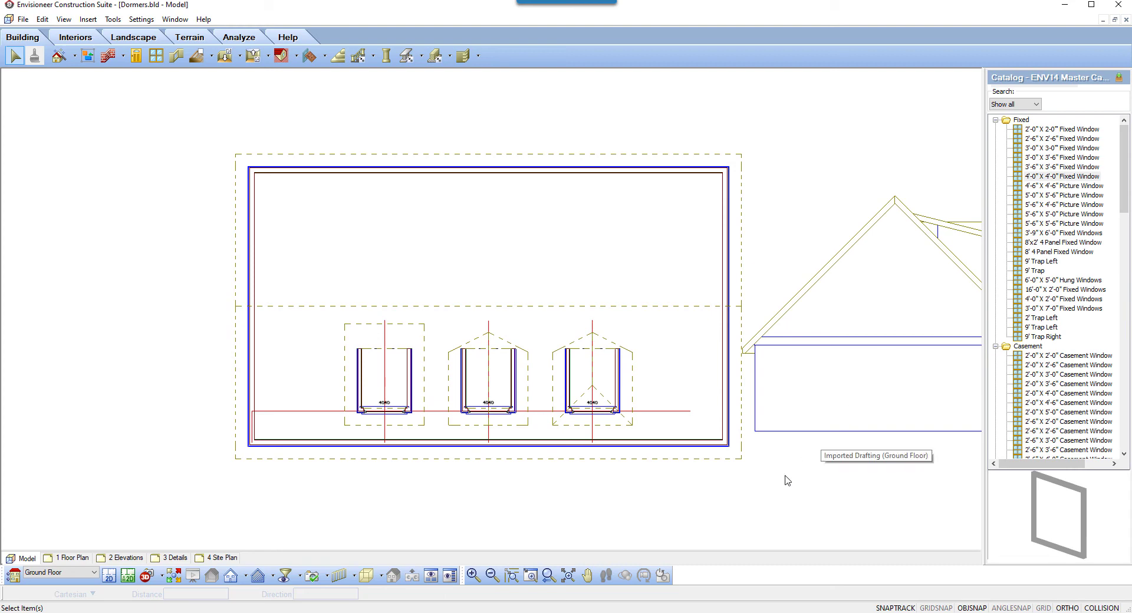
- Measure the horizontal distance in the elevation from the dormer's rear wall edge to where its roof underside meets the main roof
click(587, 575)
drag(653, 492, 550, 493)
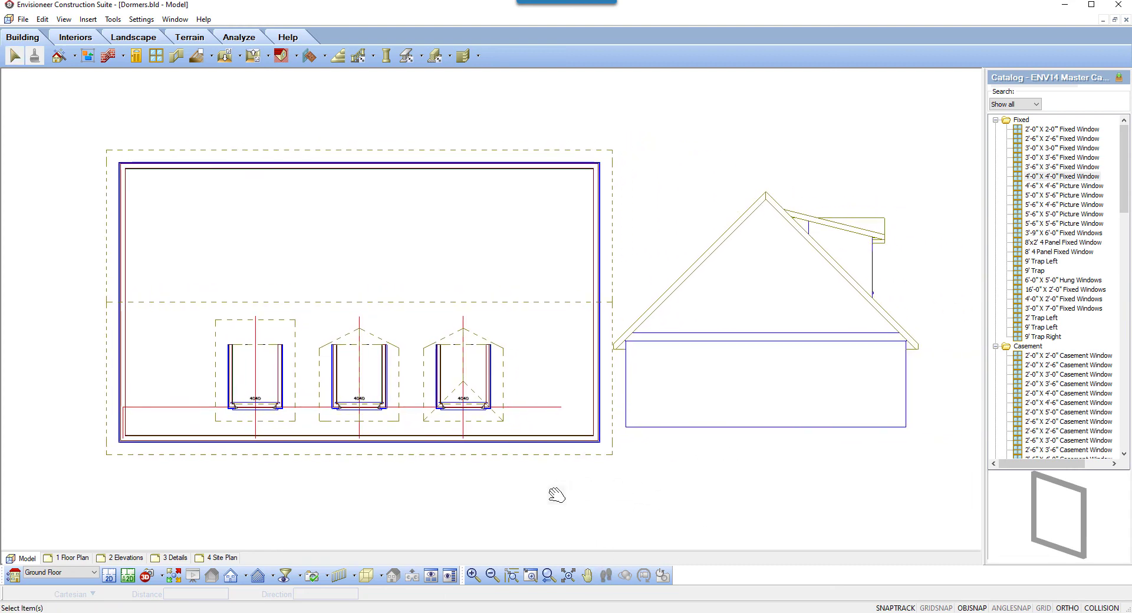
right_click(596, 487)
click(614, 490)
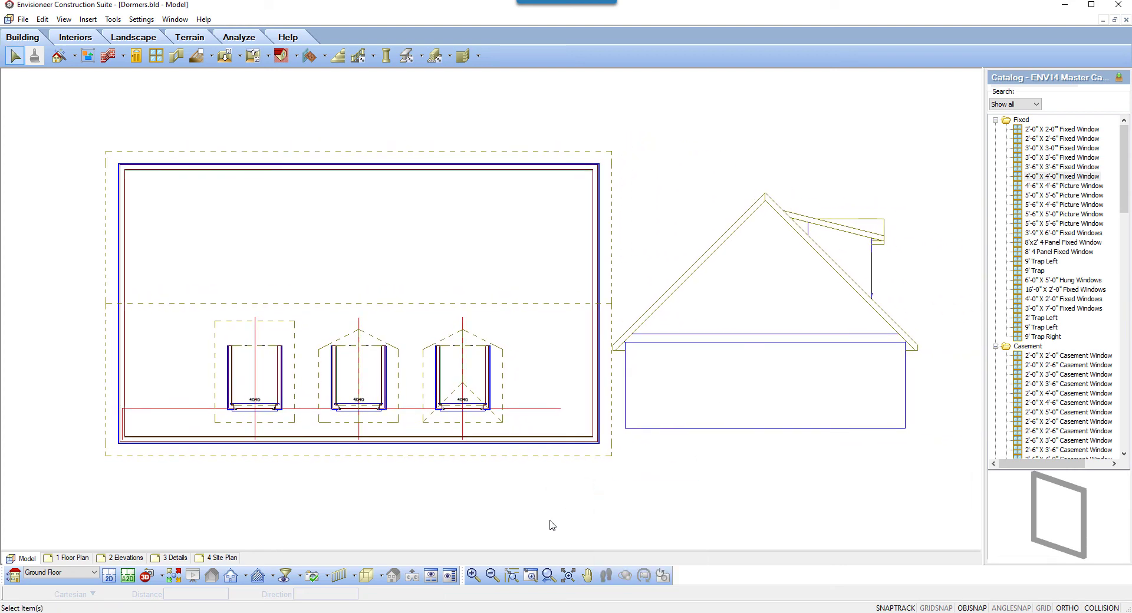
click(530, 575)
drag(853, 184, 756, 267)
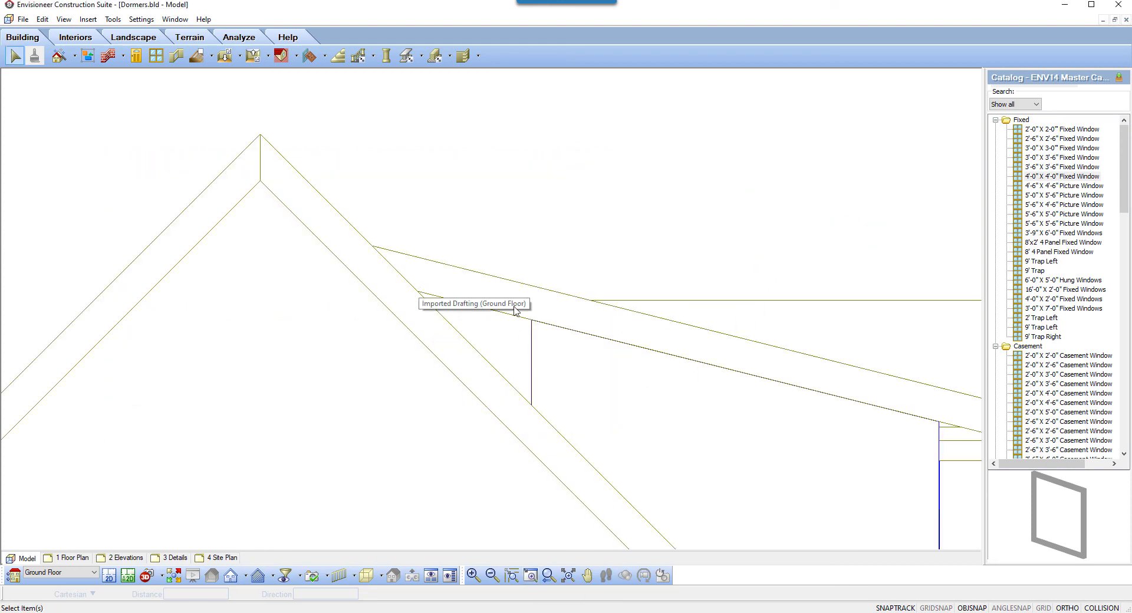
click(113, 20)
click(132, 111)
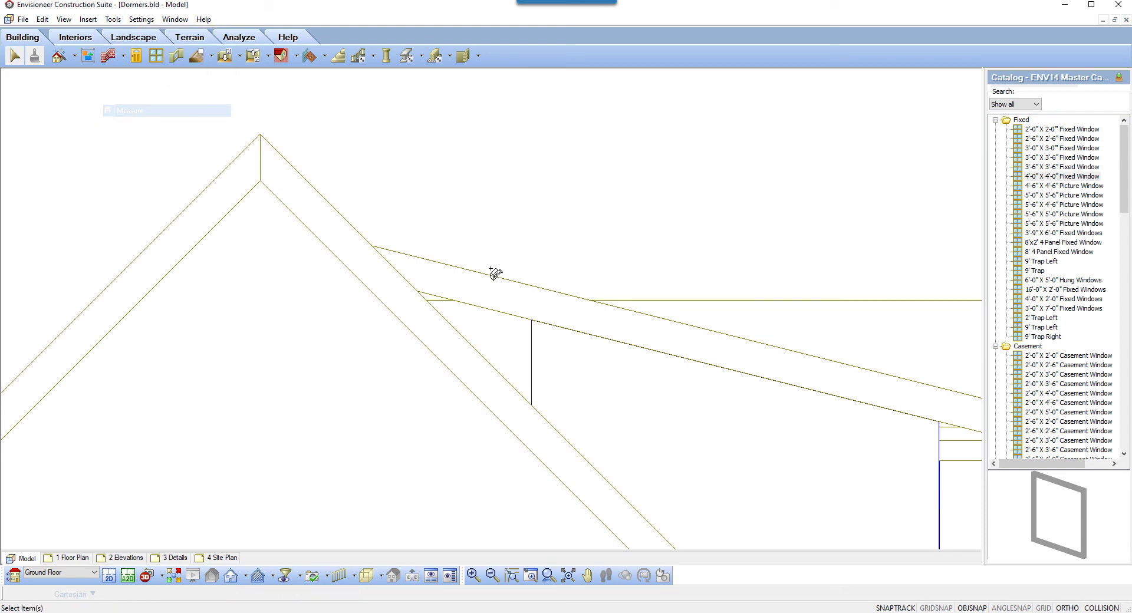
click(532, 318)
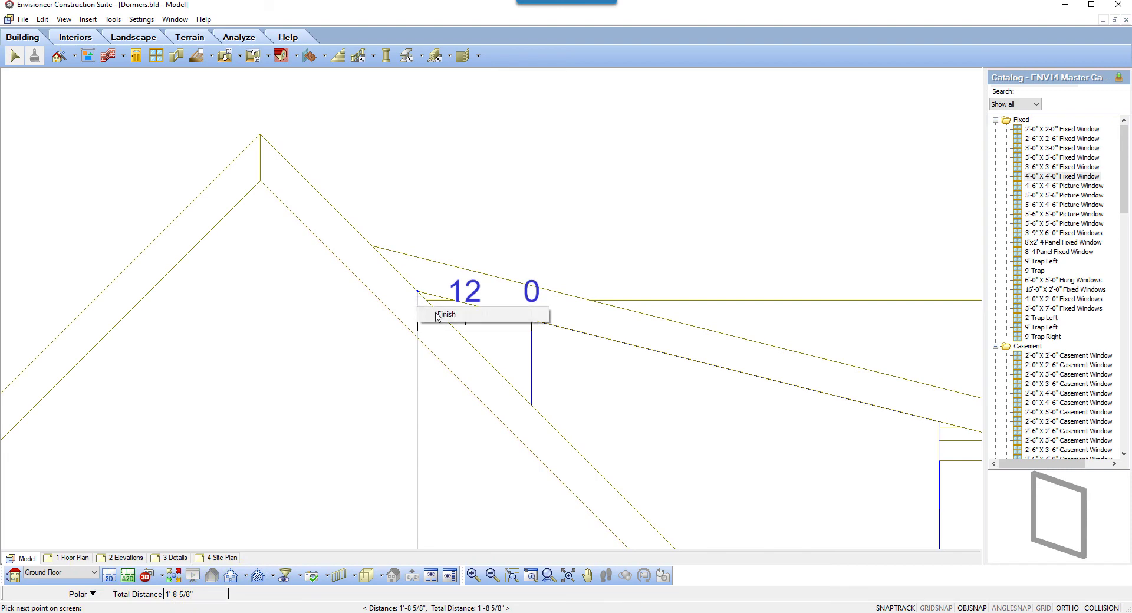
key(Escape)
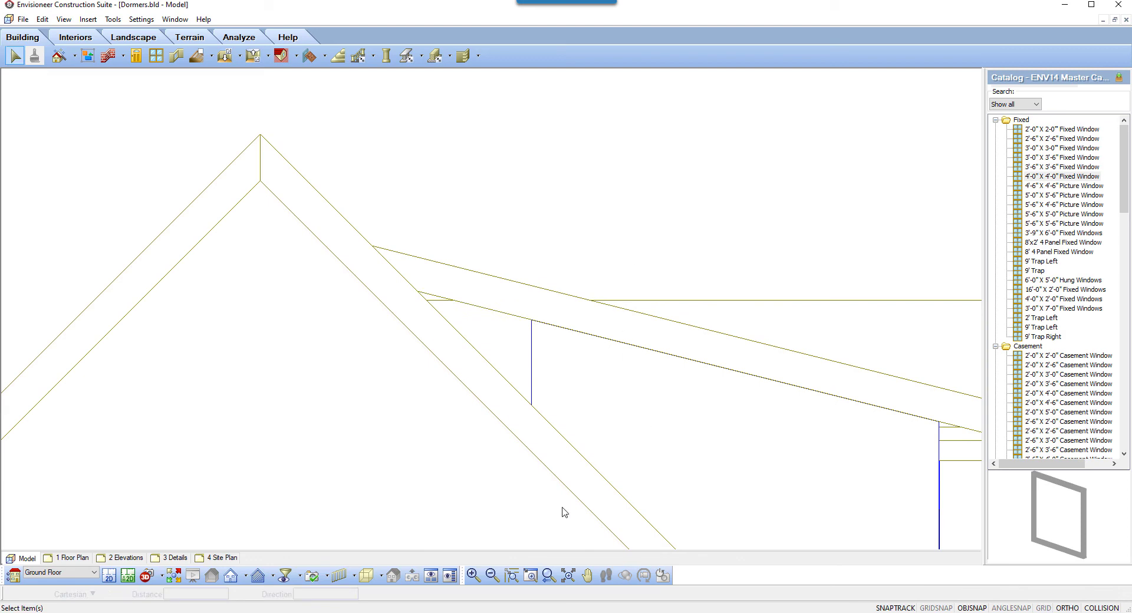
- Make the roofs non-selectable in the view filter while keeping them displayed
click(548, 575)
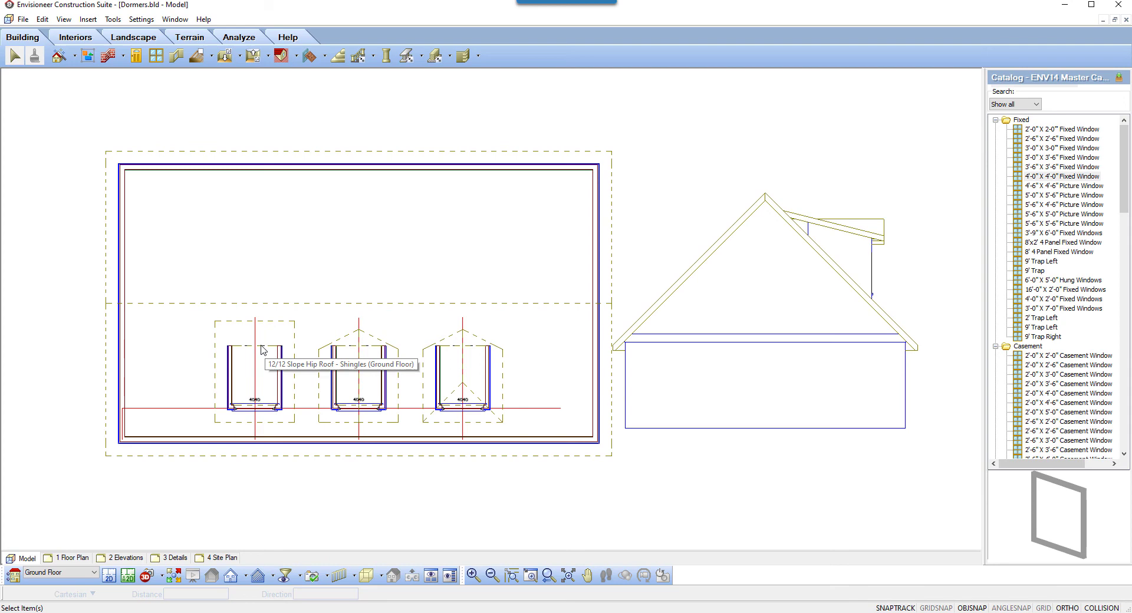
click(64, 19)
mouse_move(113, 167)
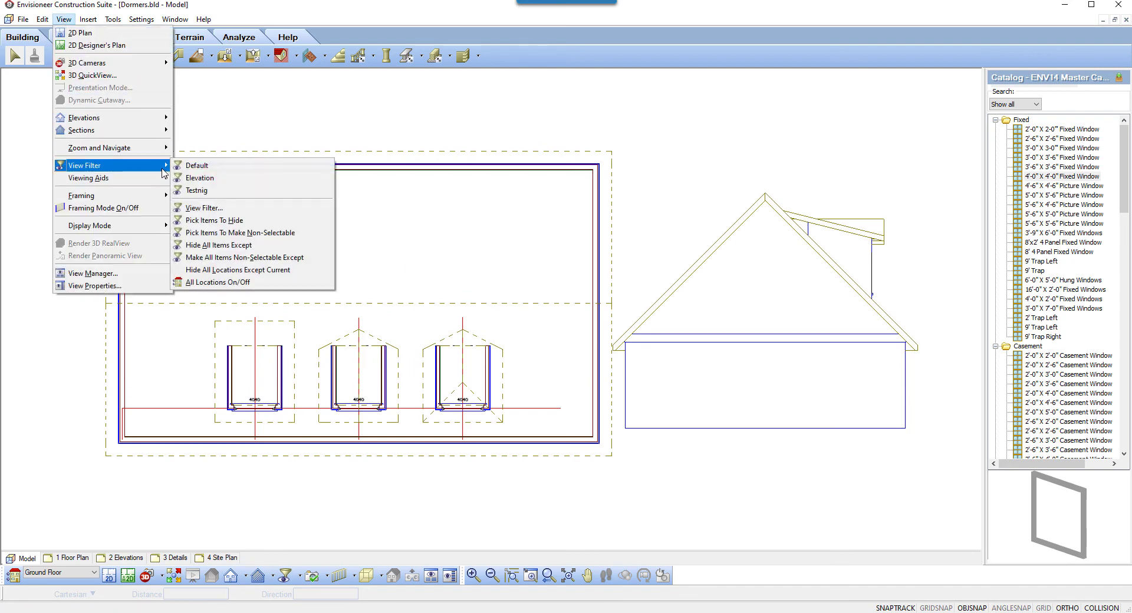
click(204, 207)
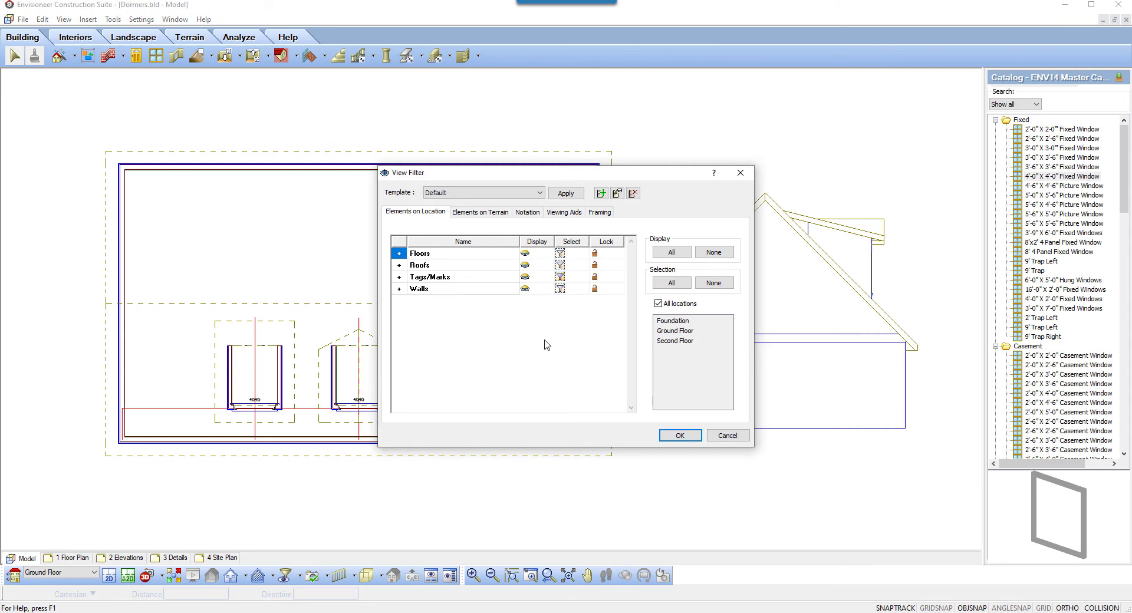
click(561, 267)
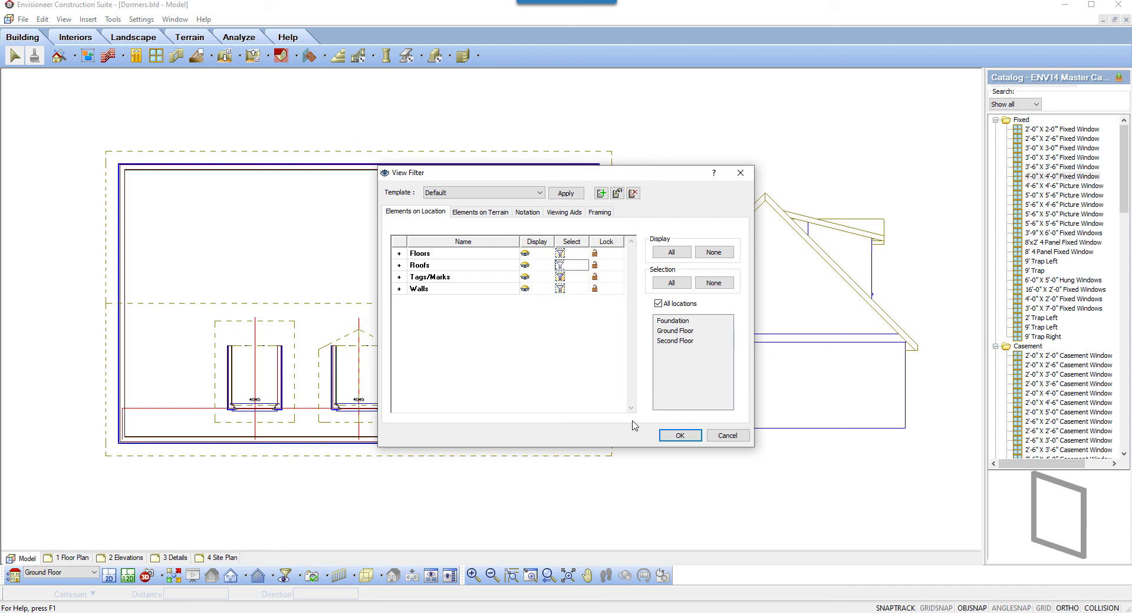
click(680, 435)
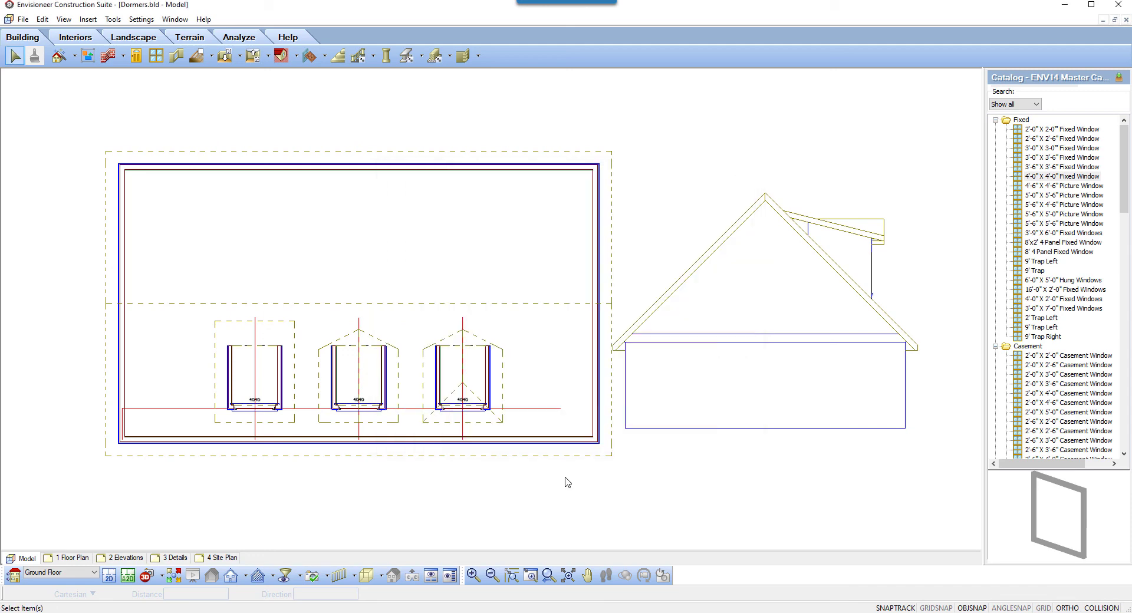
- Select the left dormer beneath its roof, set its front-to-back depth to 7'-5 1/8" and deselect it
click(266, 350)
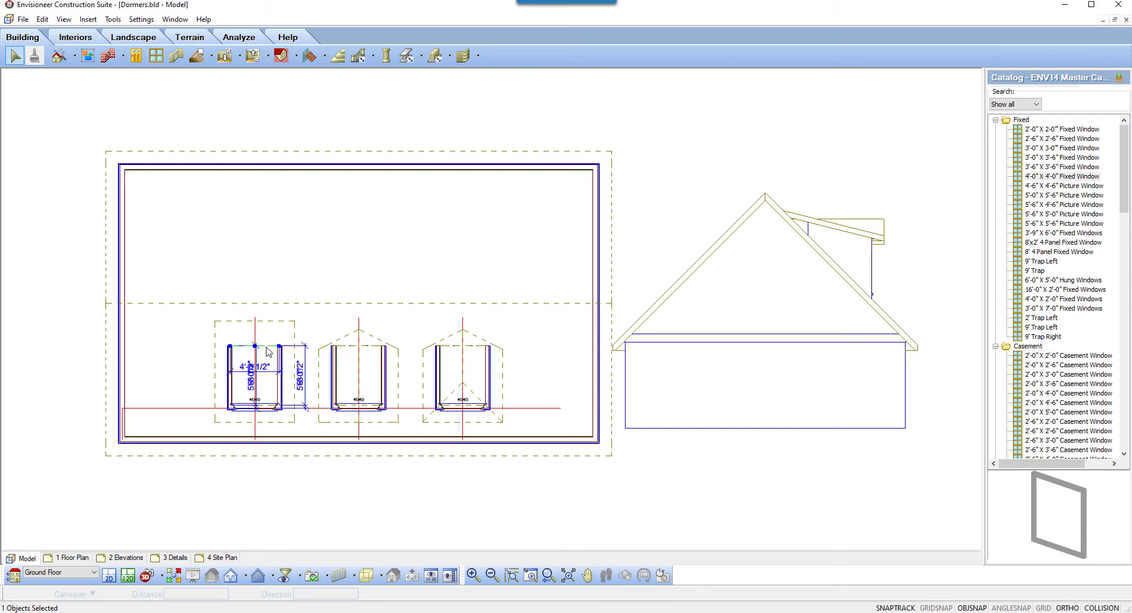
click(305, 378)
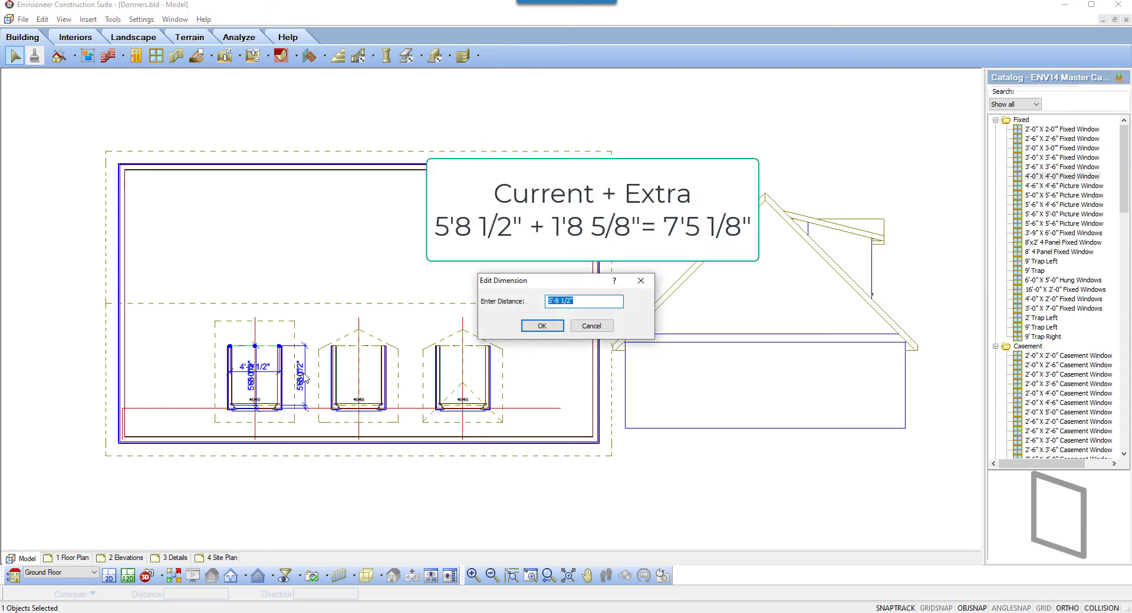
text(7'5 1/8)
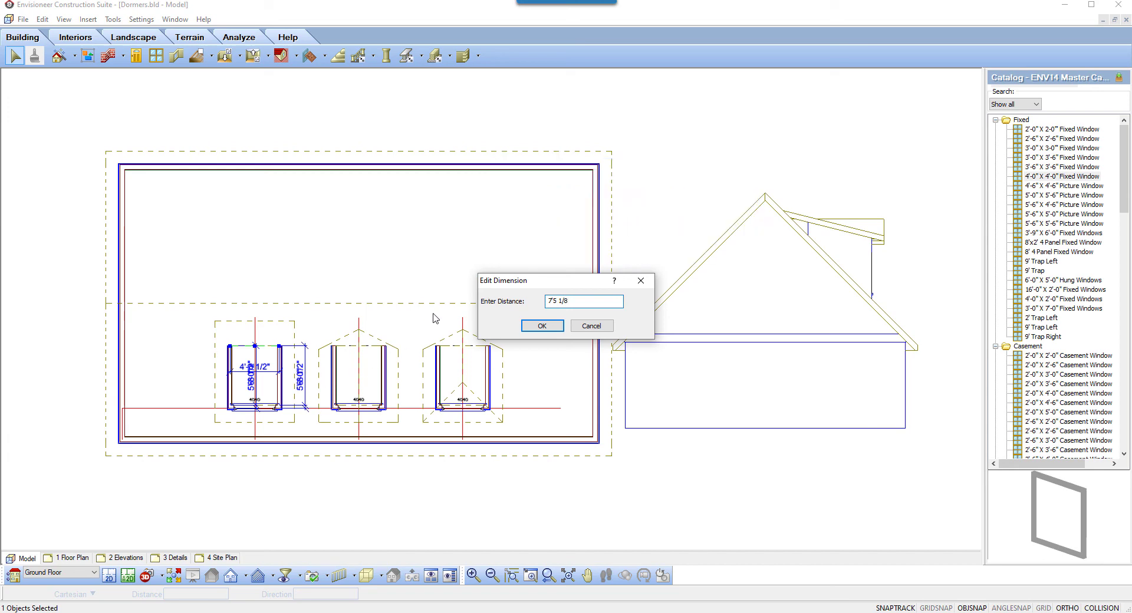
click(542, 326)
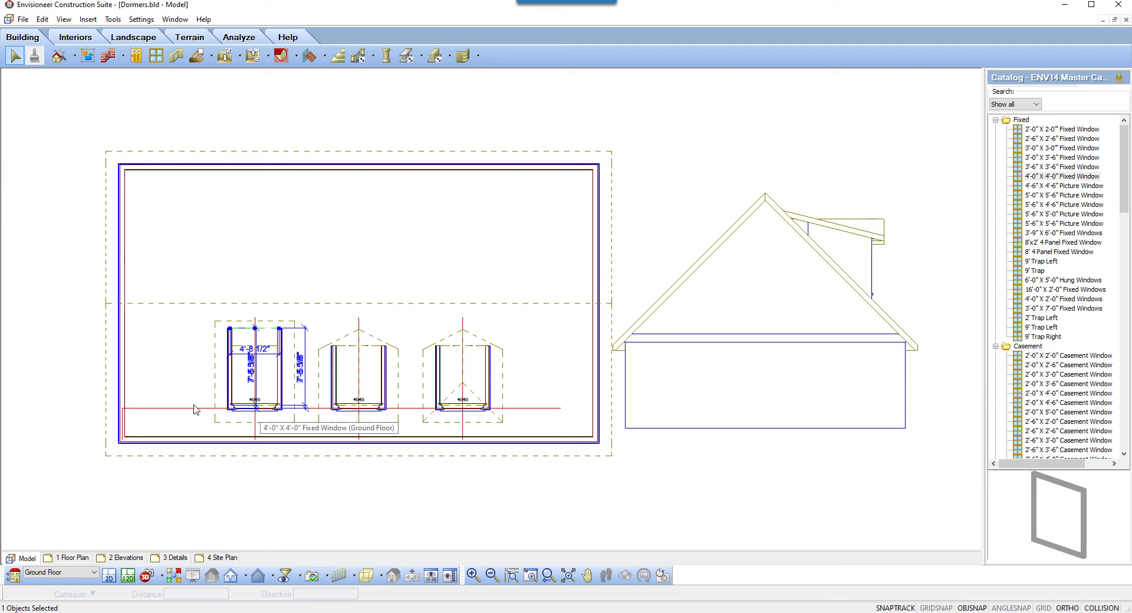
click(66, 391)
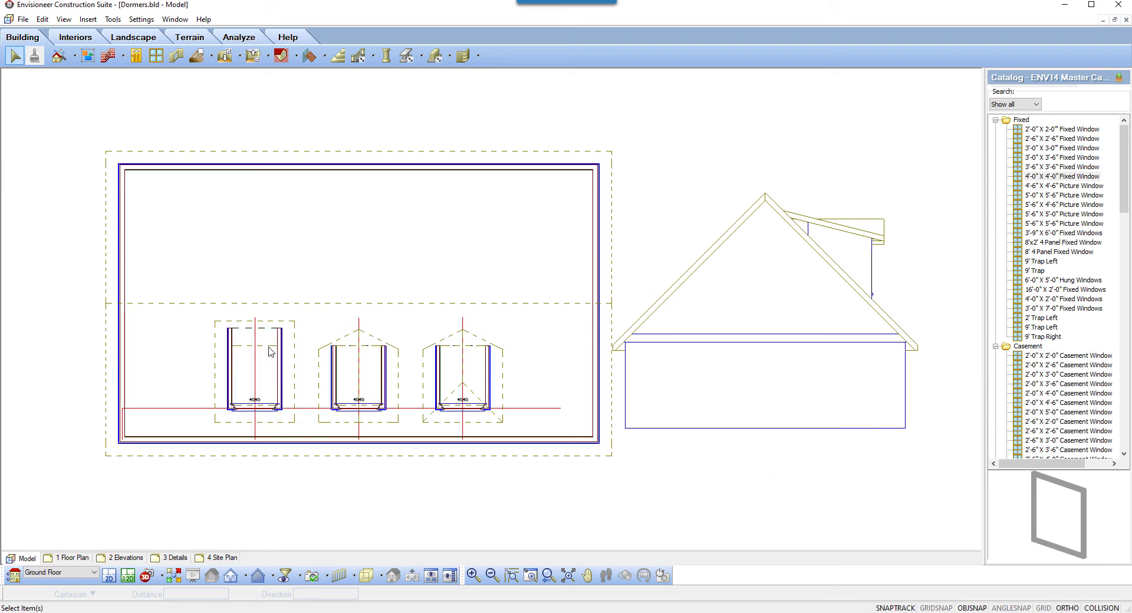
- Make the roofs selectable again in the view filter
click(285, 577)
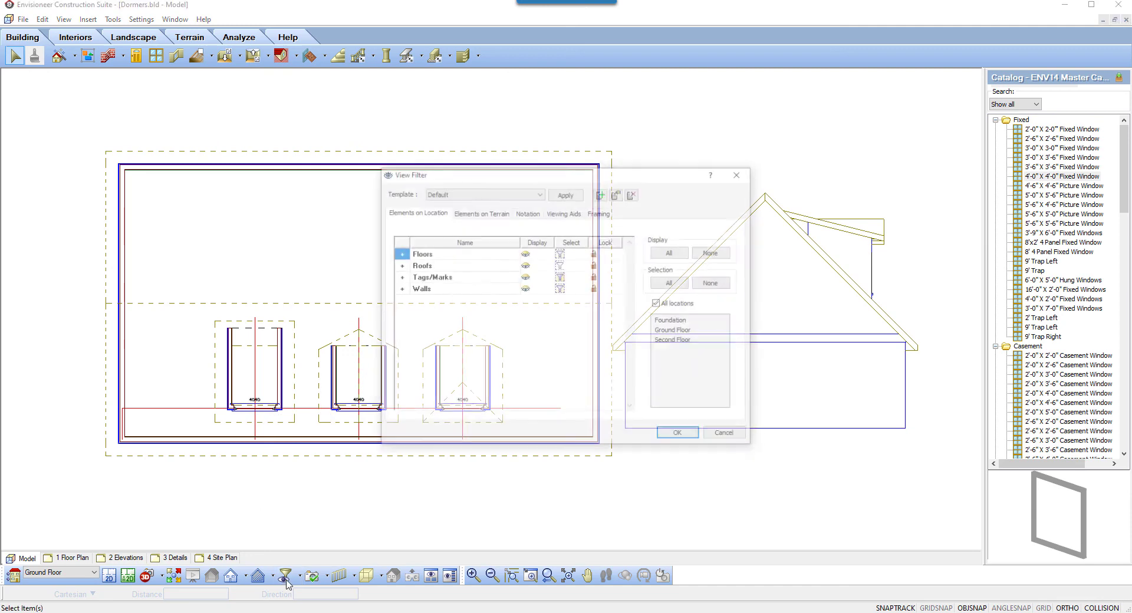
click(561, 269)
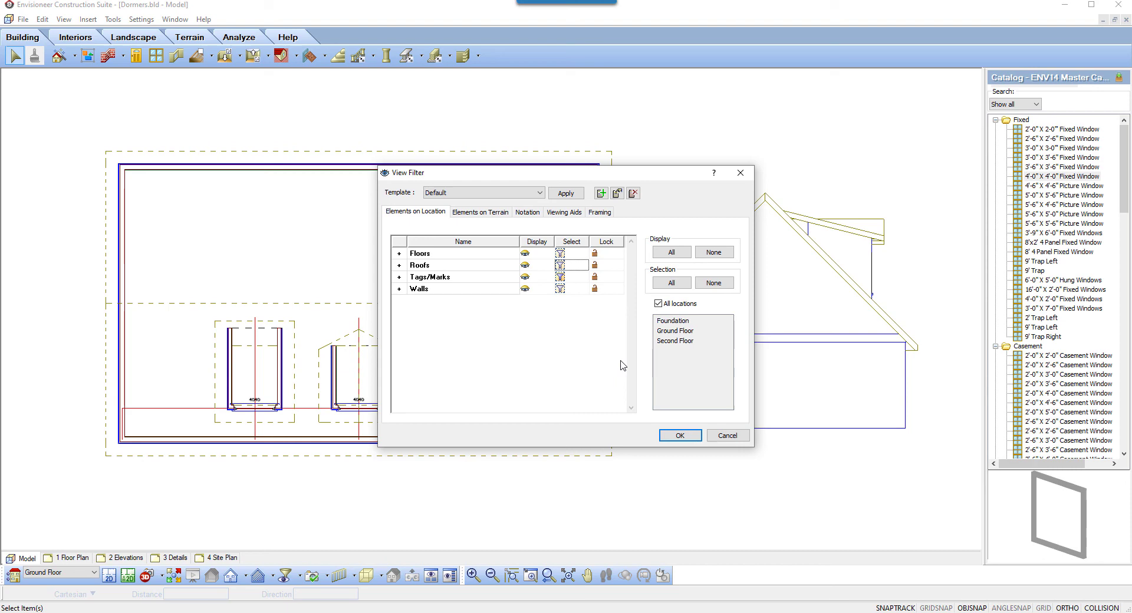
click(680, 436)
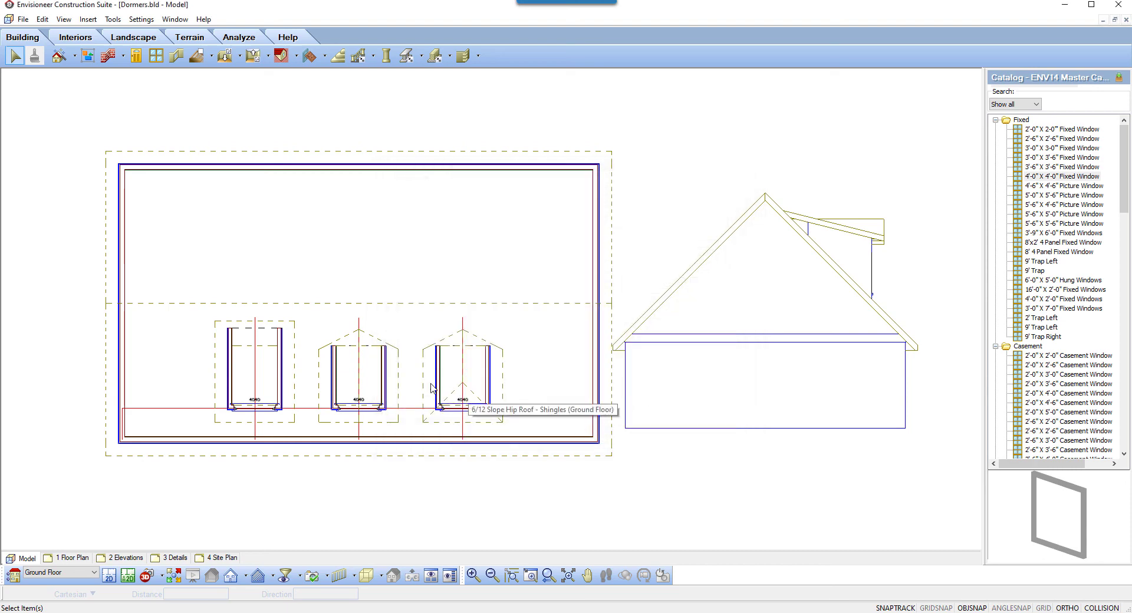
- Stretch the rear edge of the left dormer's roof back to the rear ends of its lengthened side walls
click(297, 375)
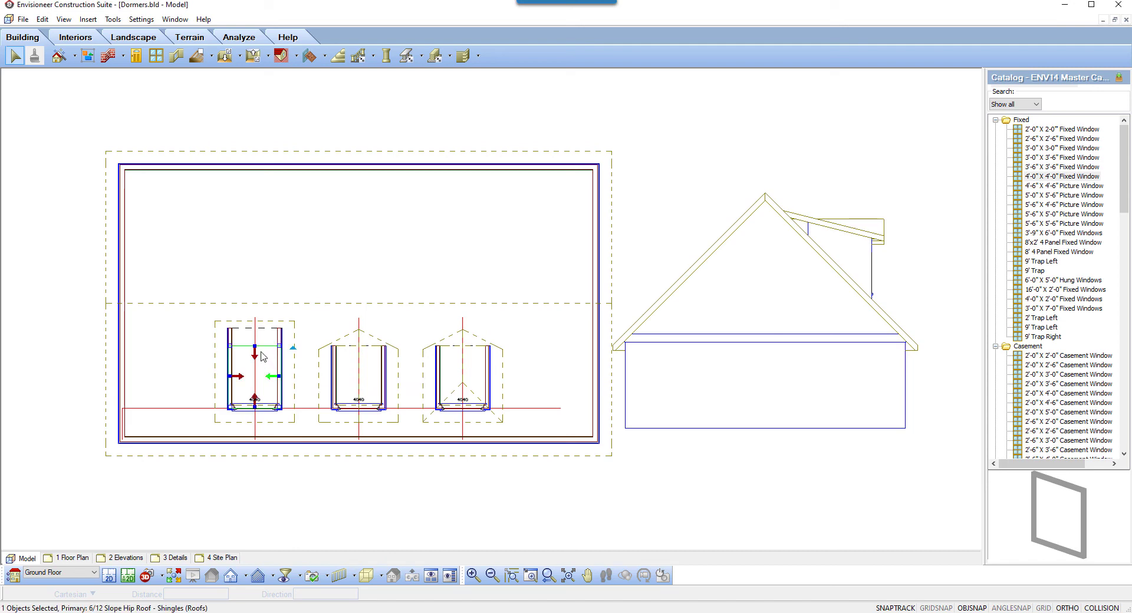
drag(254, 345, 254, 328)
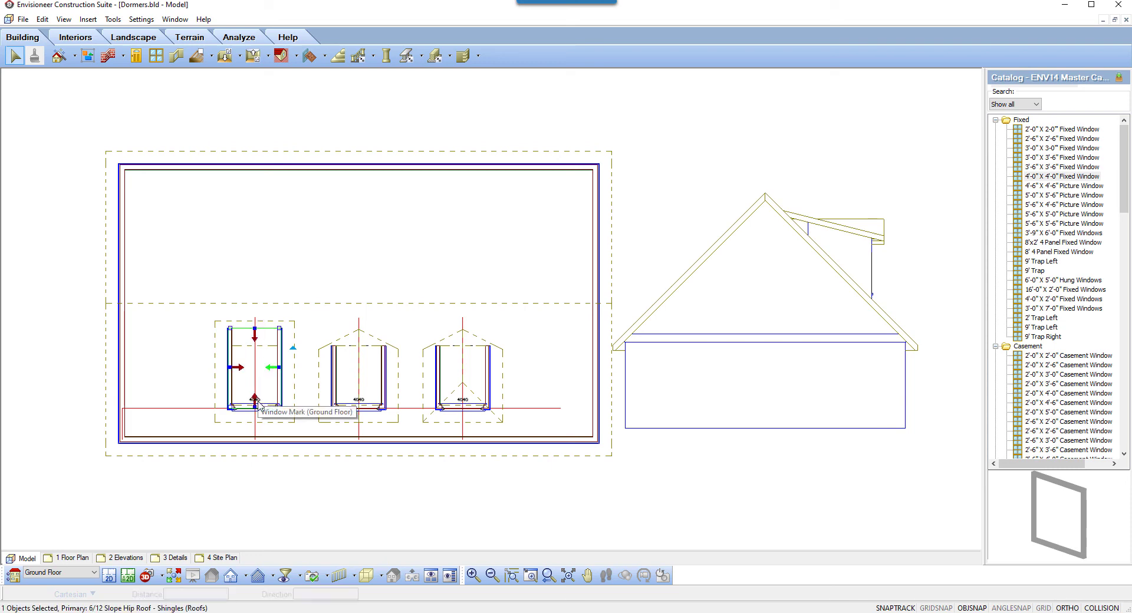
- Update the main roof around the lengthened left dormer and display the model in a 3D camera view facing the dormers
click(210, 461)
right_click(211, 461)
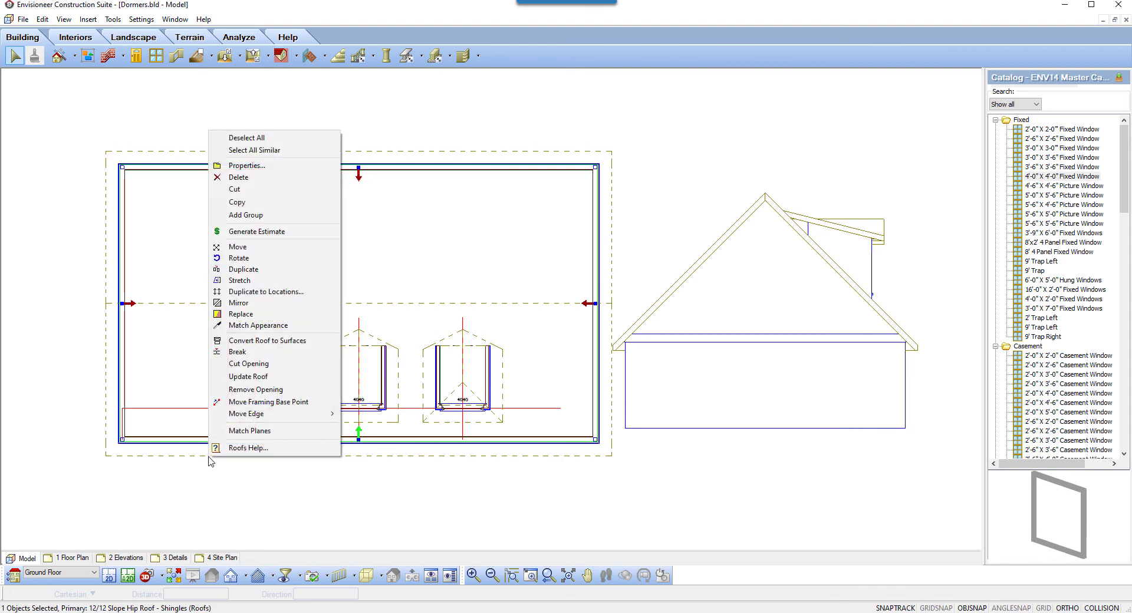
click(285, 380)
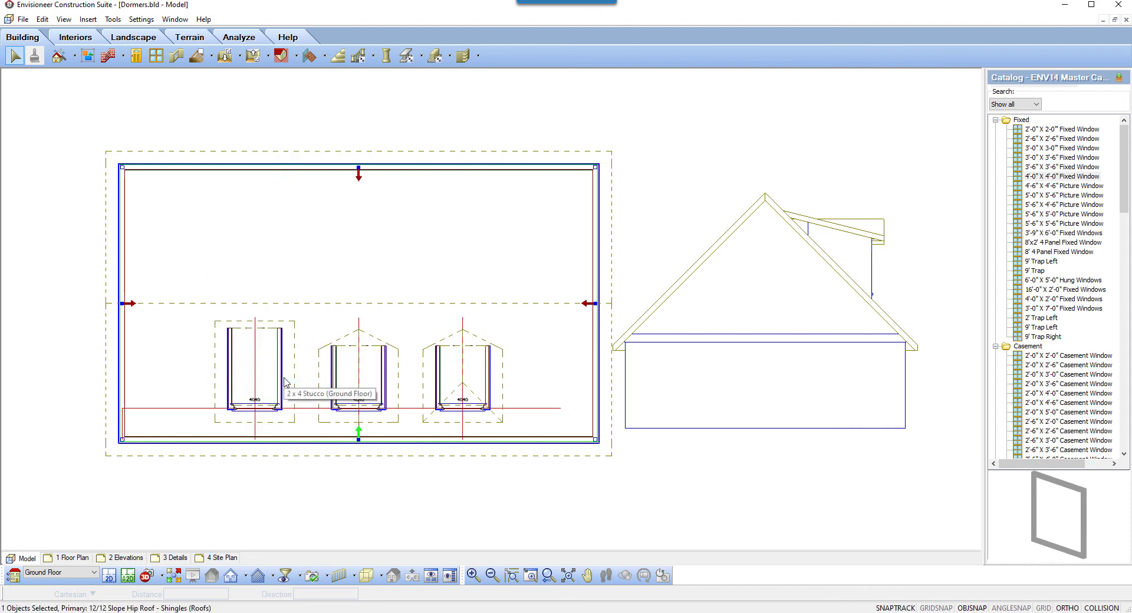
click(164, 577)
click(175, 561)
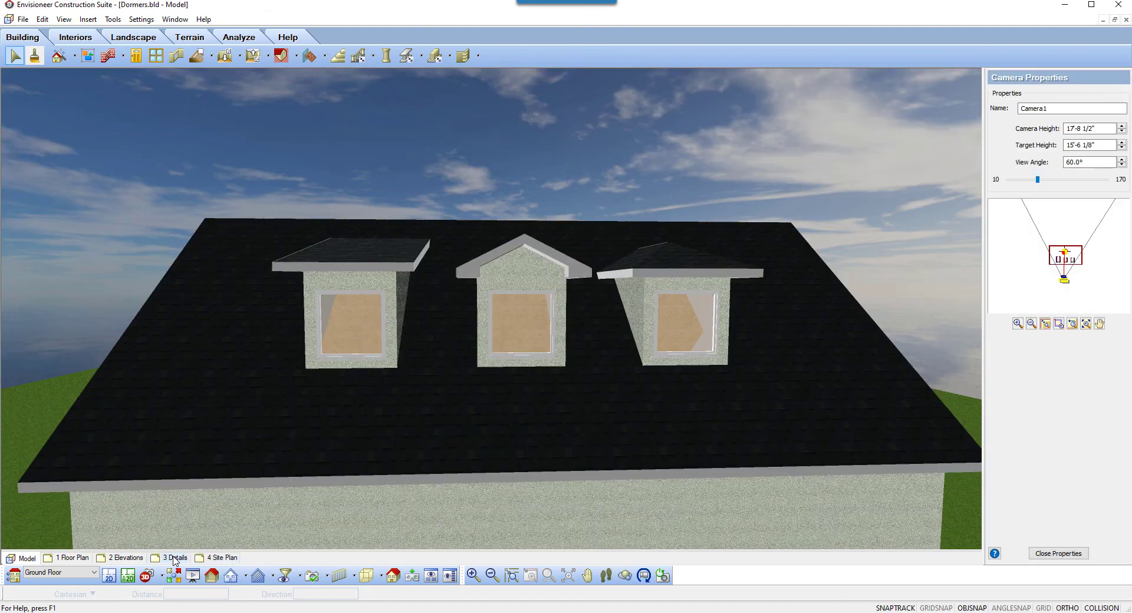